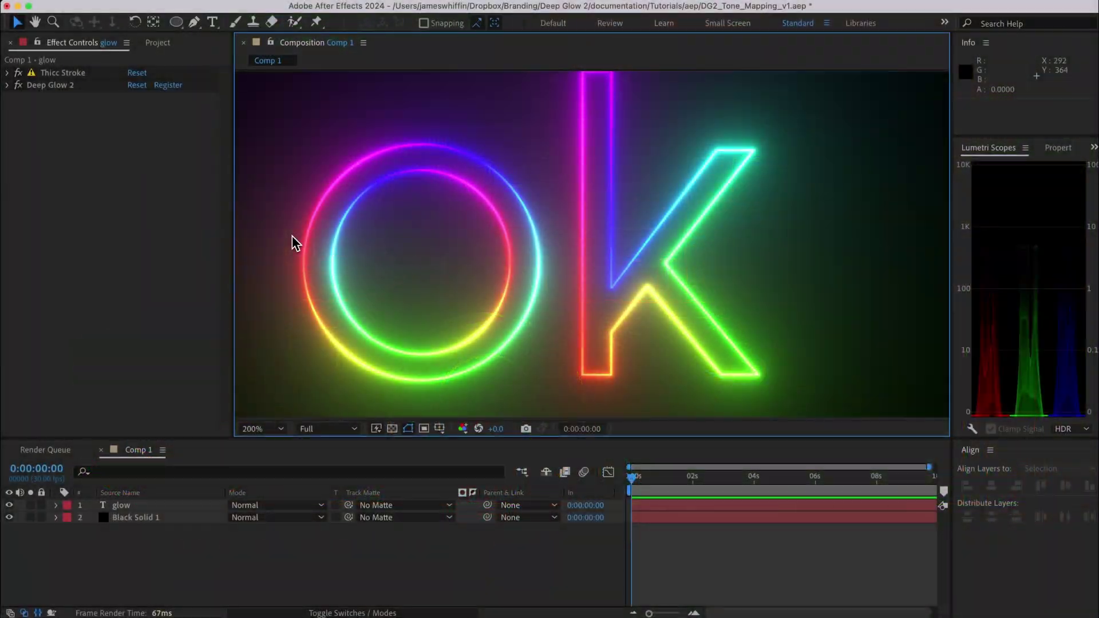
- Add 8bit.png to Comp 1 as the top layer and reset its transform to recentre it
drag(292, 235, 297, 251)
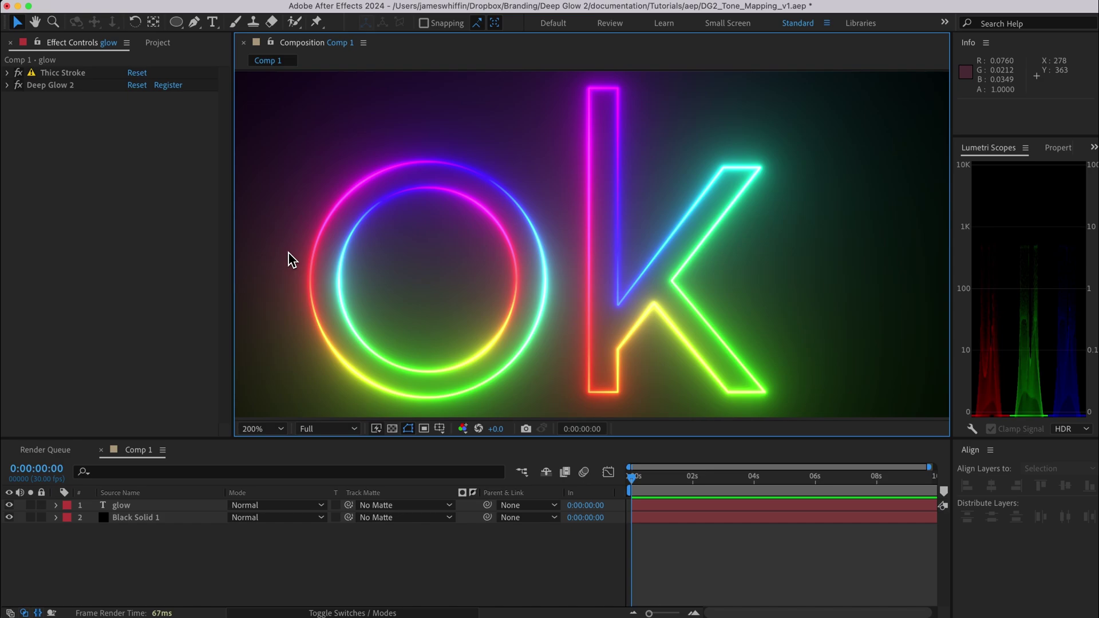
click(320, 262)
key(comma)
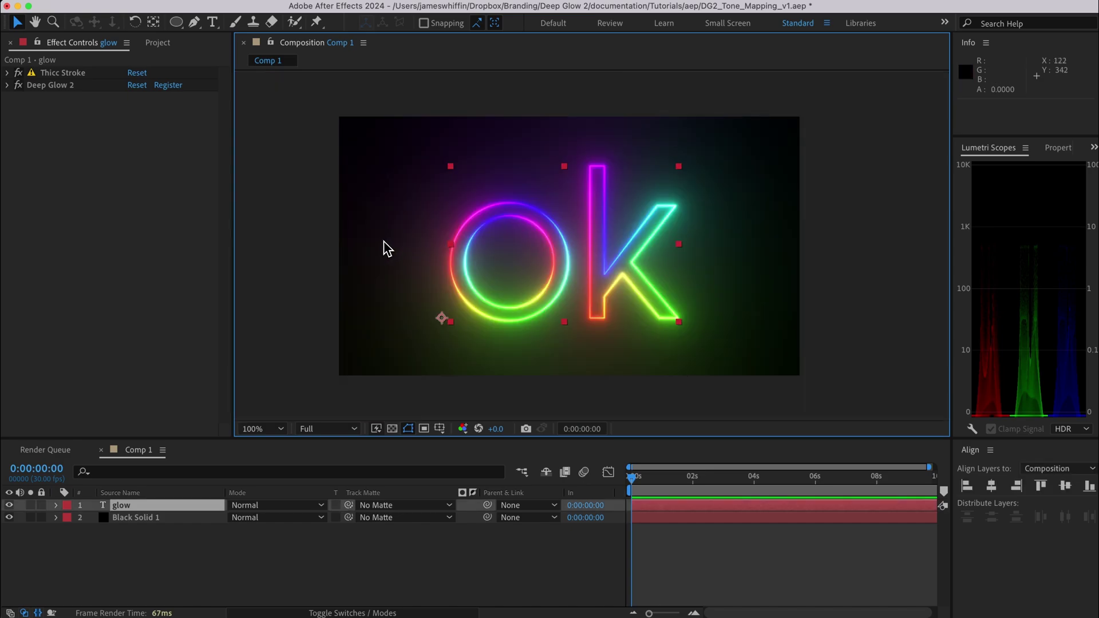
key(period)
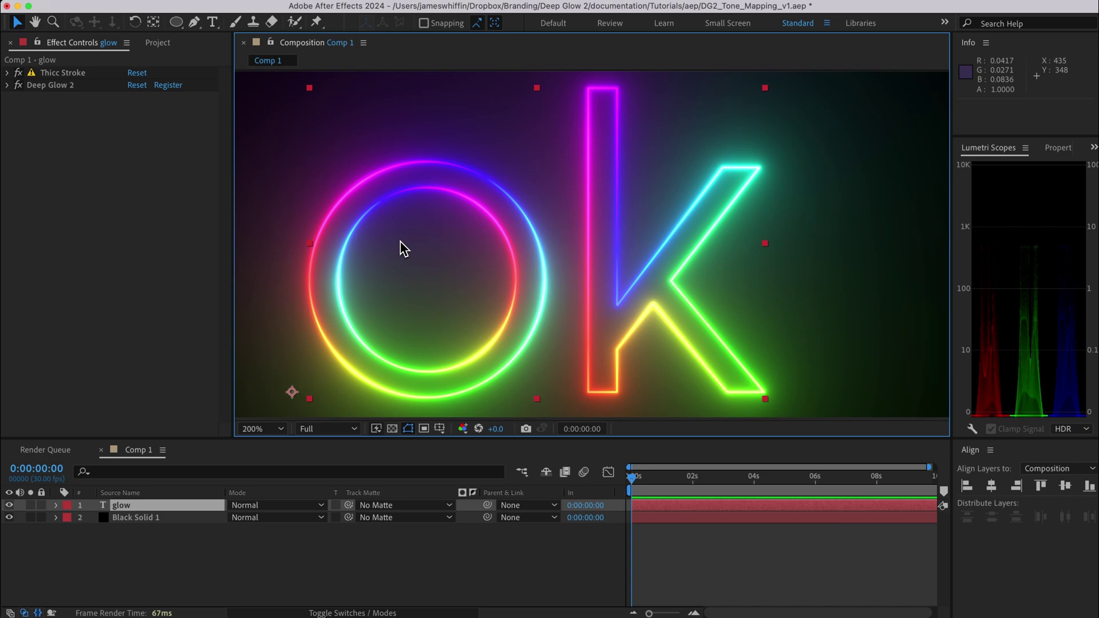
click(293, 551)
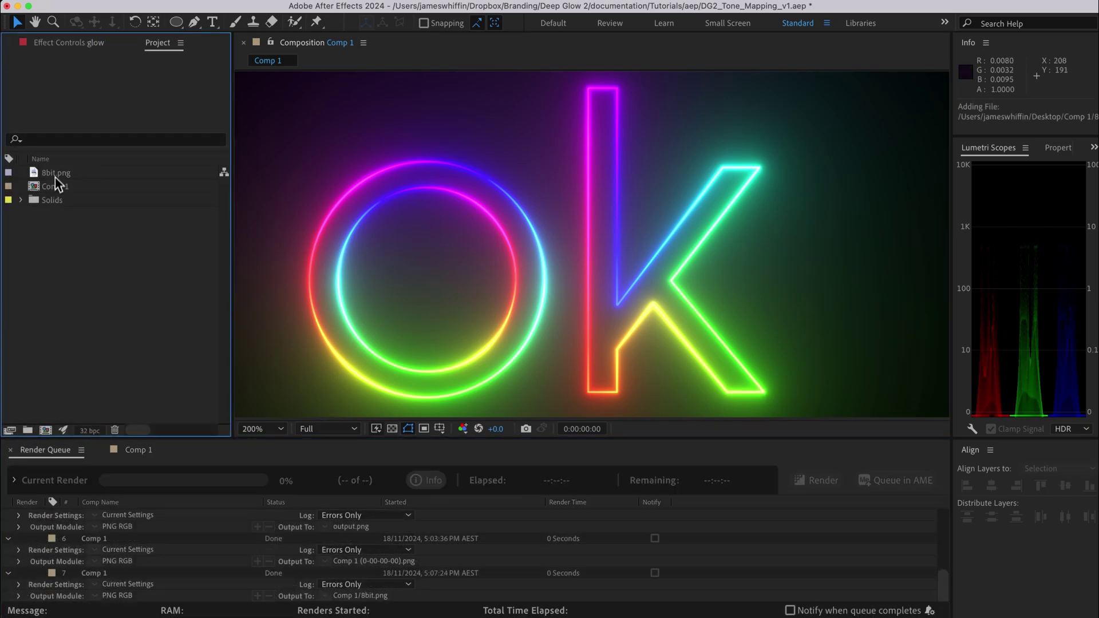
drag(54, 172, 628, 264)
right_click(189, 505)
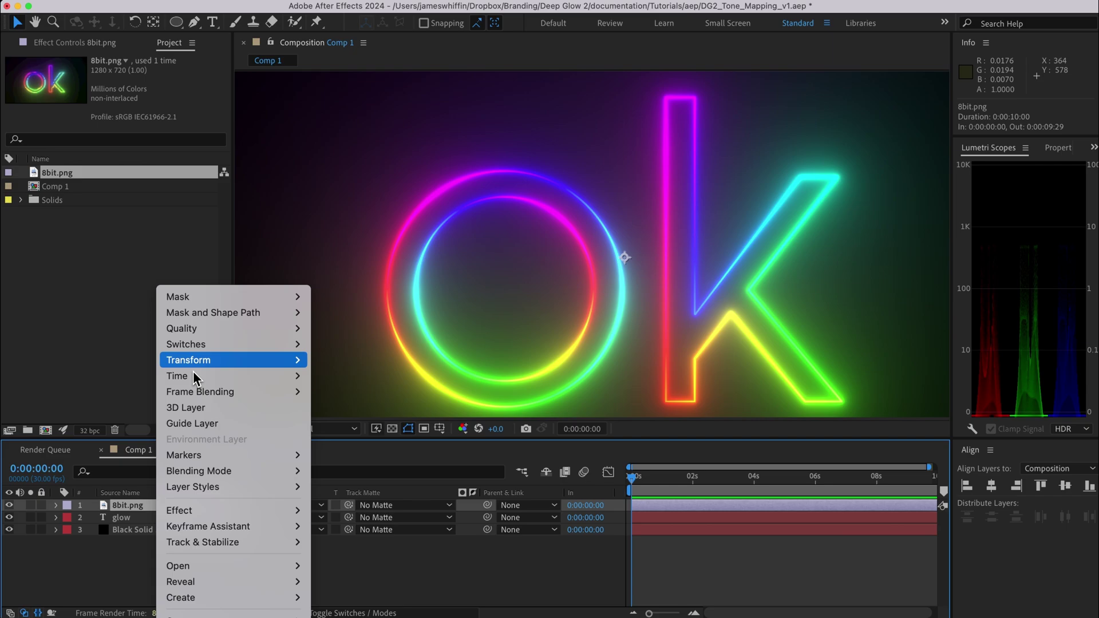
mouse_move(292, 360)
click(349, 360)
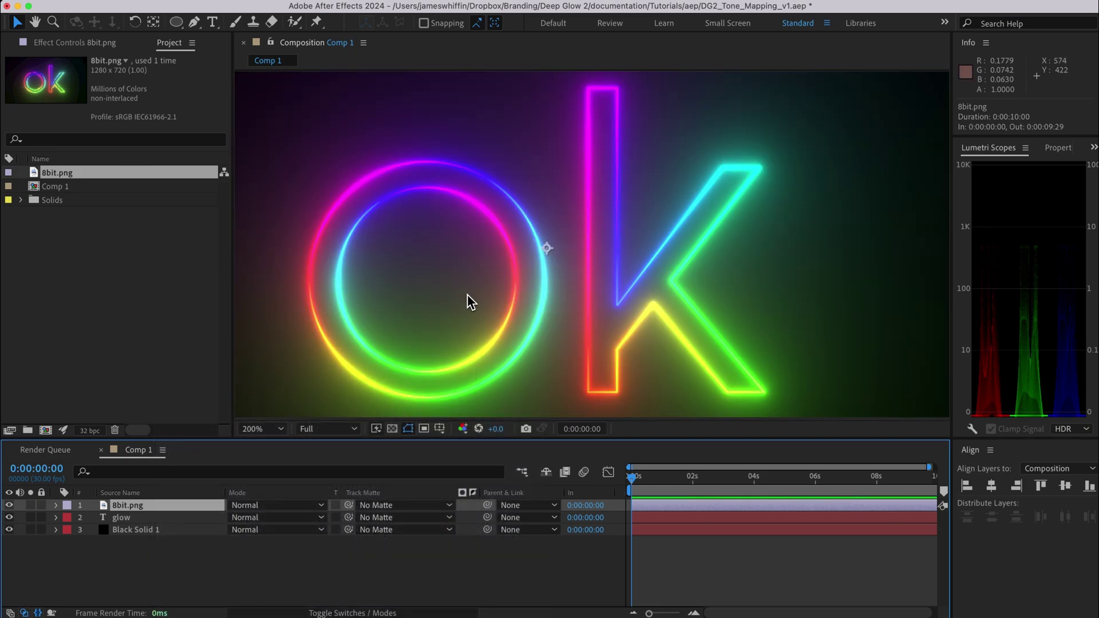
- Zoom in on the k's cyan arm to compare, then hide the 8bit.png layer
drag(656, 301, 736, 263)
scroll(674, 304, up, 3)
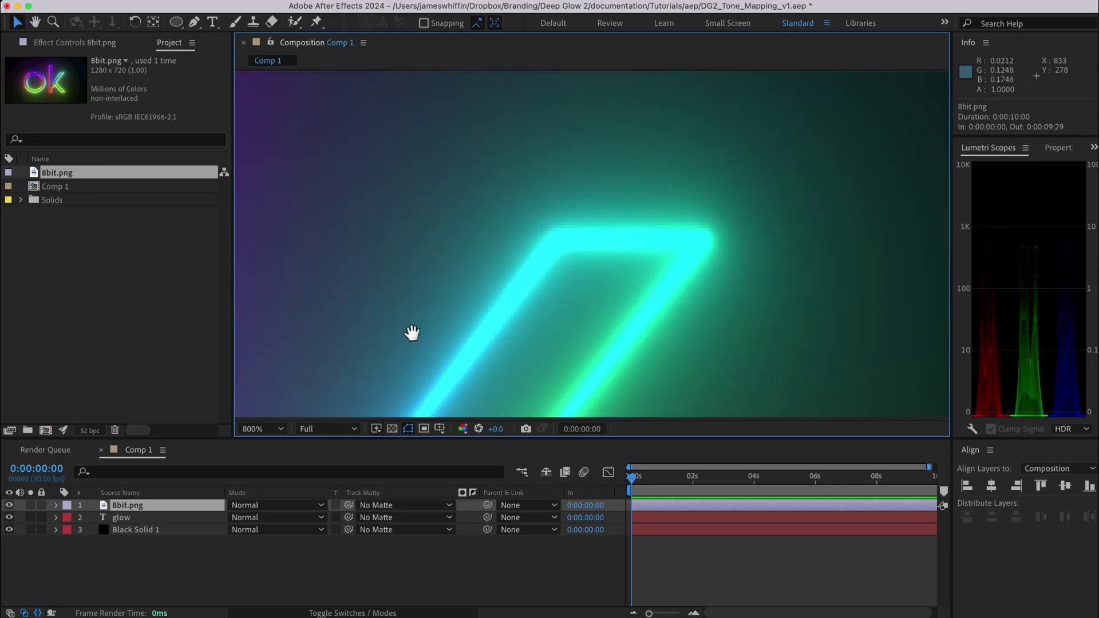
drag(411, 333, 405, 253)
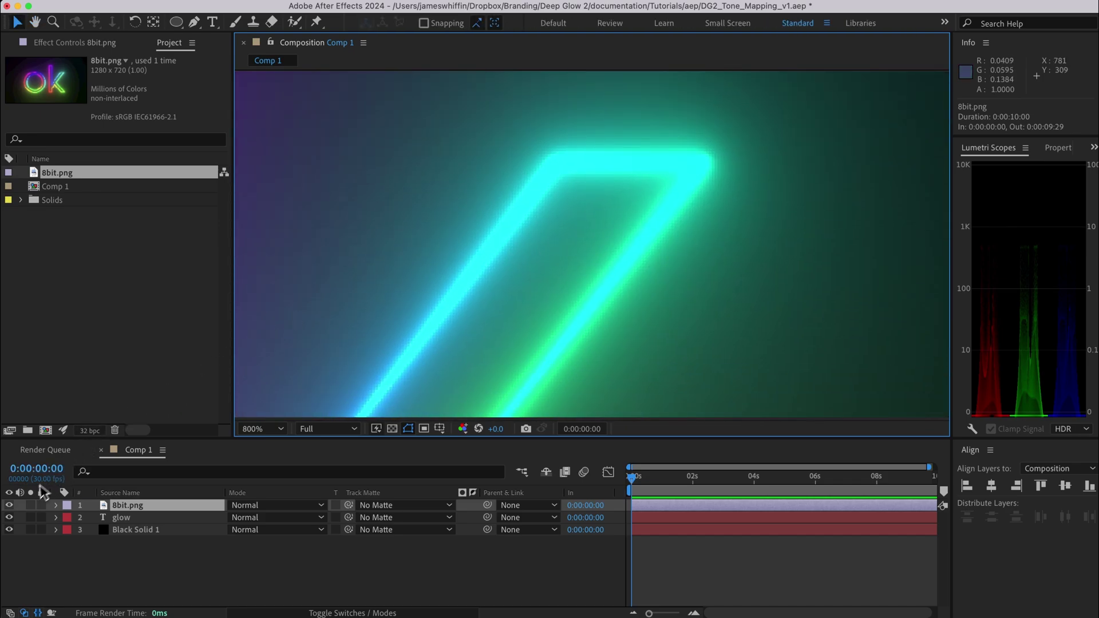
click(9, 505)
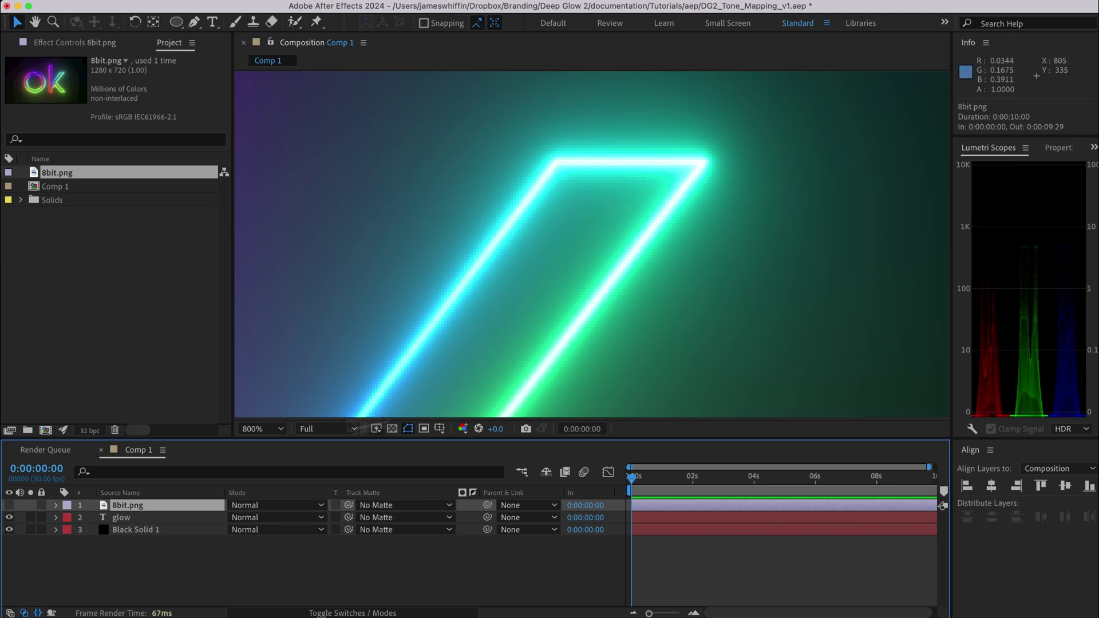
scroll(418, 318, down, 4)
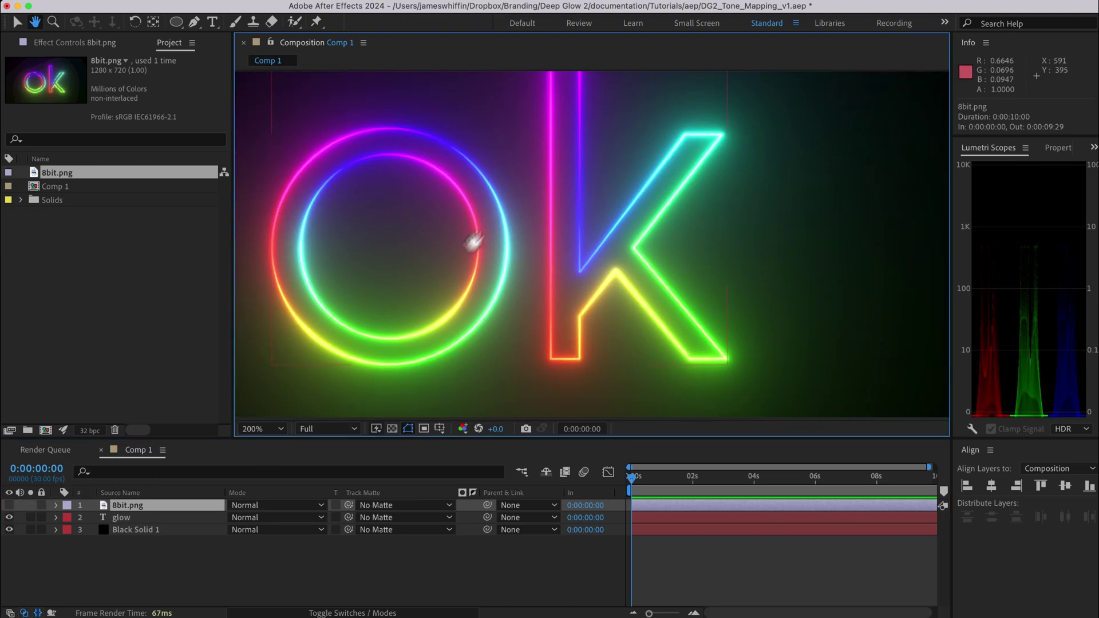
- Add a new adjustment layer with Levels and set Clip To Output White to On
click(235, 556)
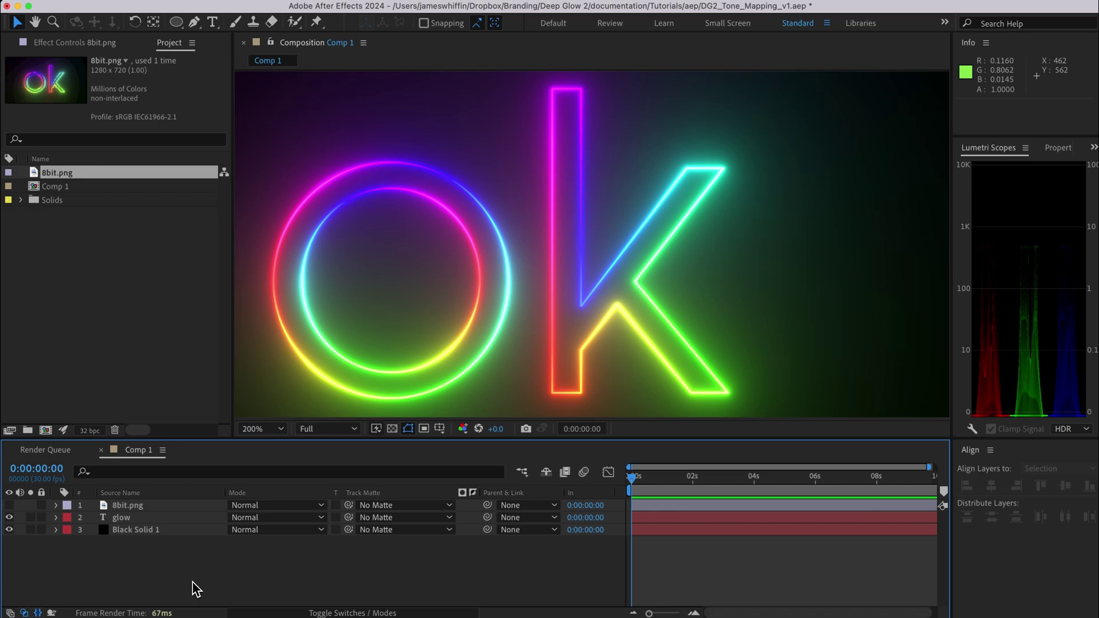
key(super+alt+y)
key(ctrl+space)
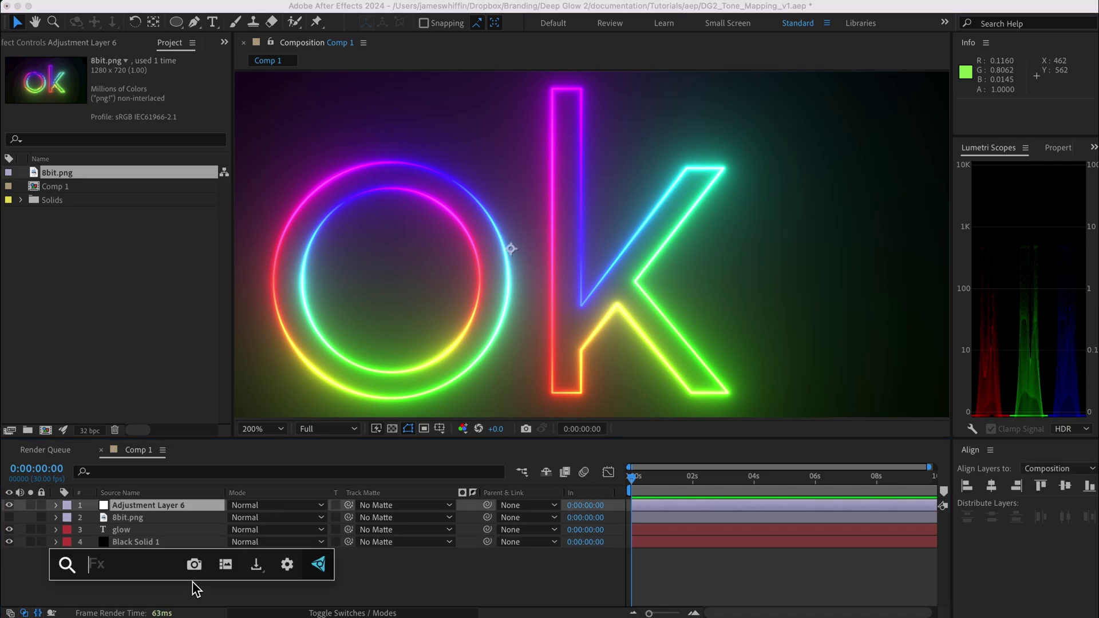
text(lev)
key(Return)
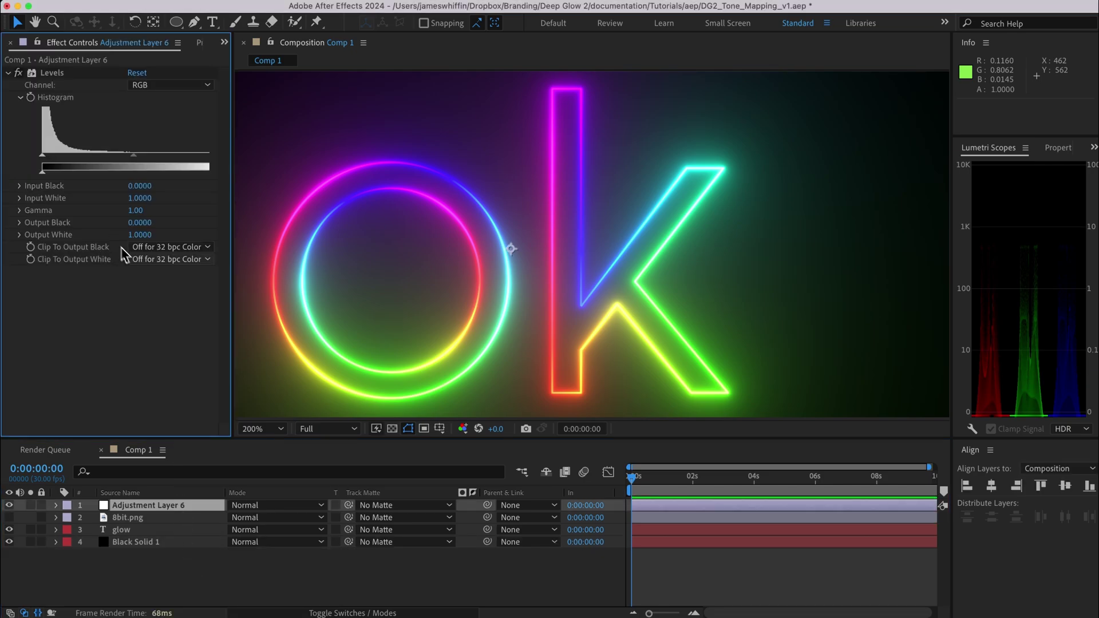
click(145, 260)
click(144, 275)
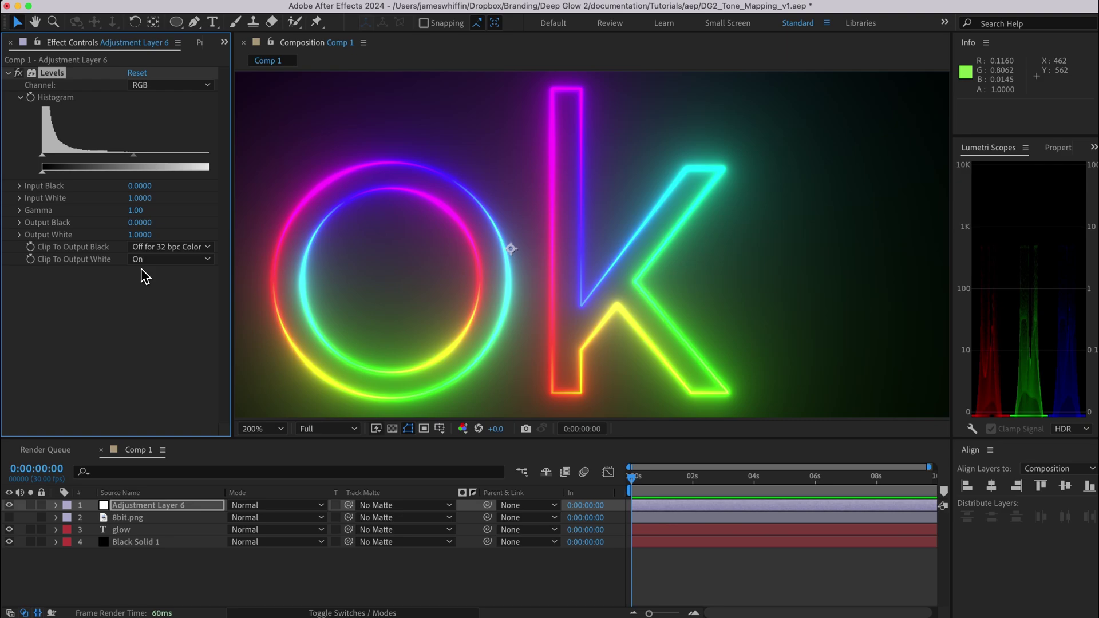
- Take a snapshot and toggle 8bit.png and adjustment layer visibility to compare the clipped glow
scroll(498, 246, up, 4)
scroll(486, 303, right, 2)
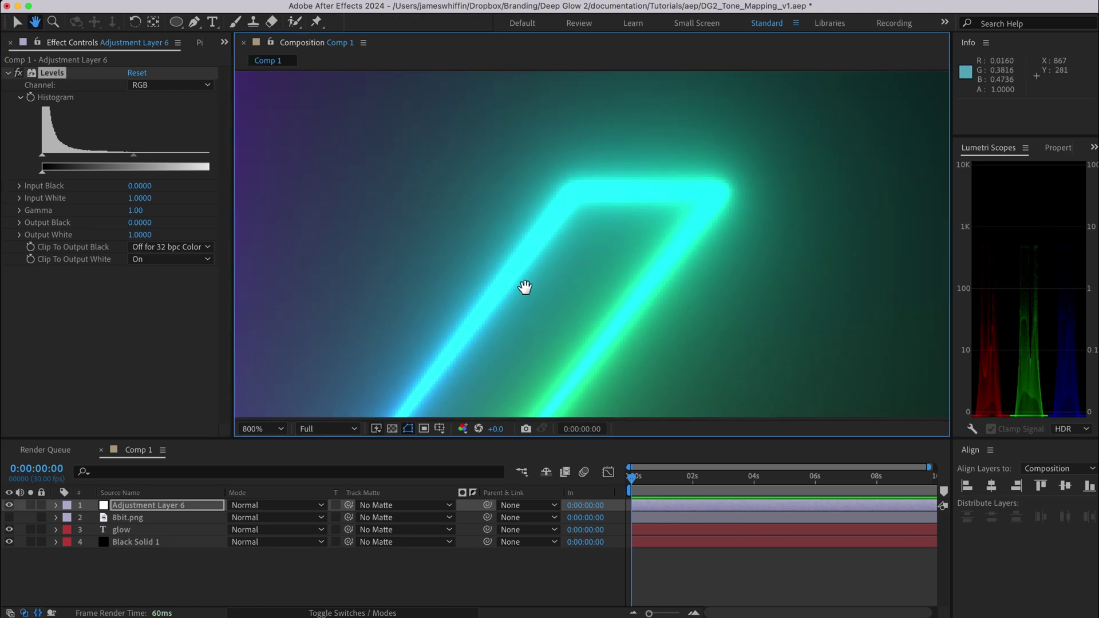
click(526, 429)
click(8, 517)
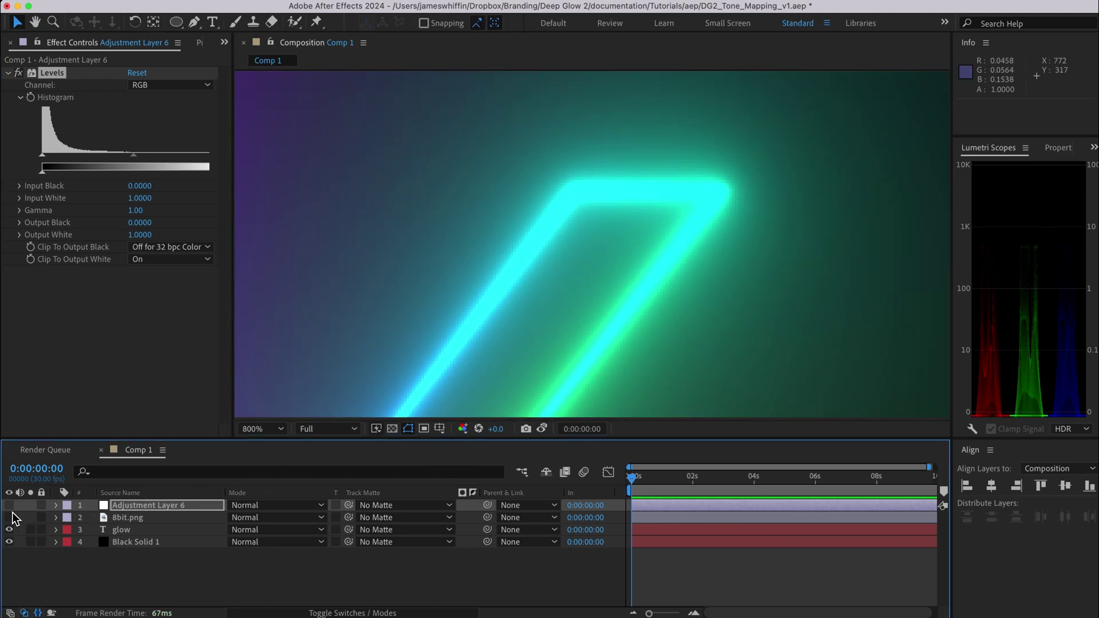
click(8, 505)
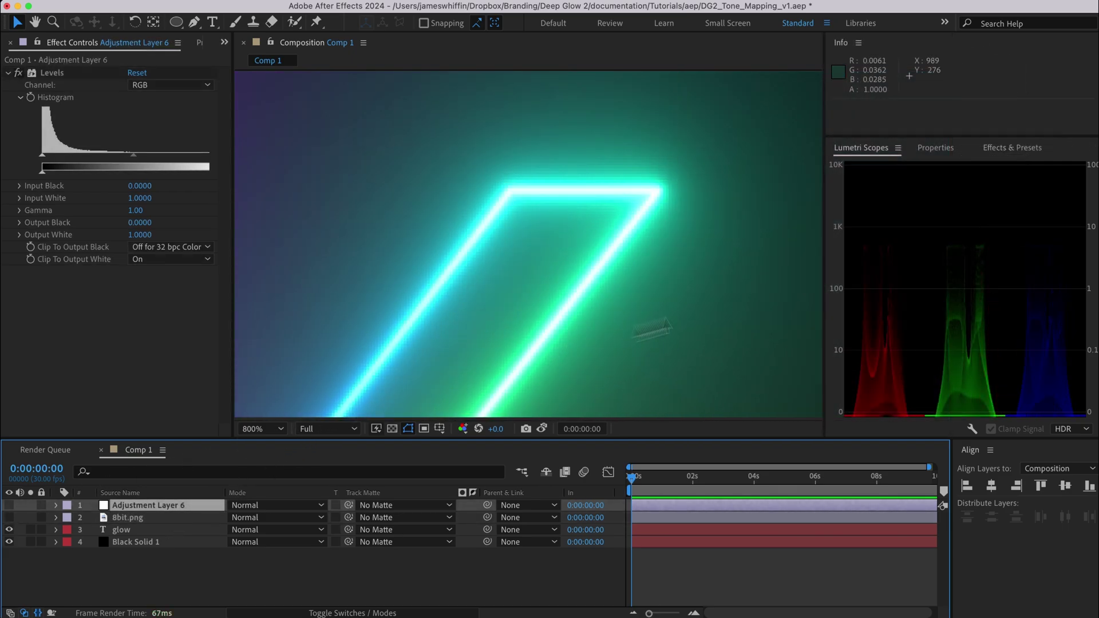
click(851, 254)
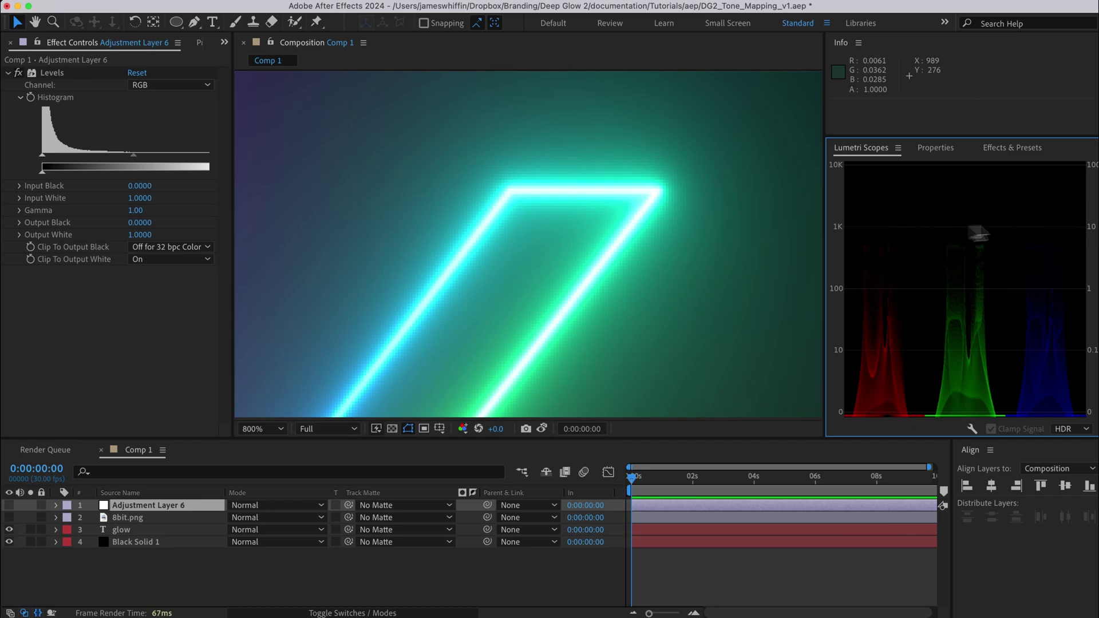
click(9, 506)
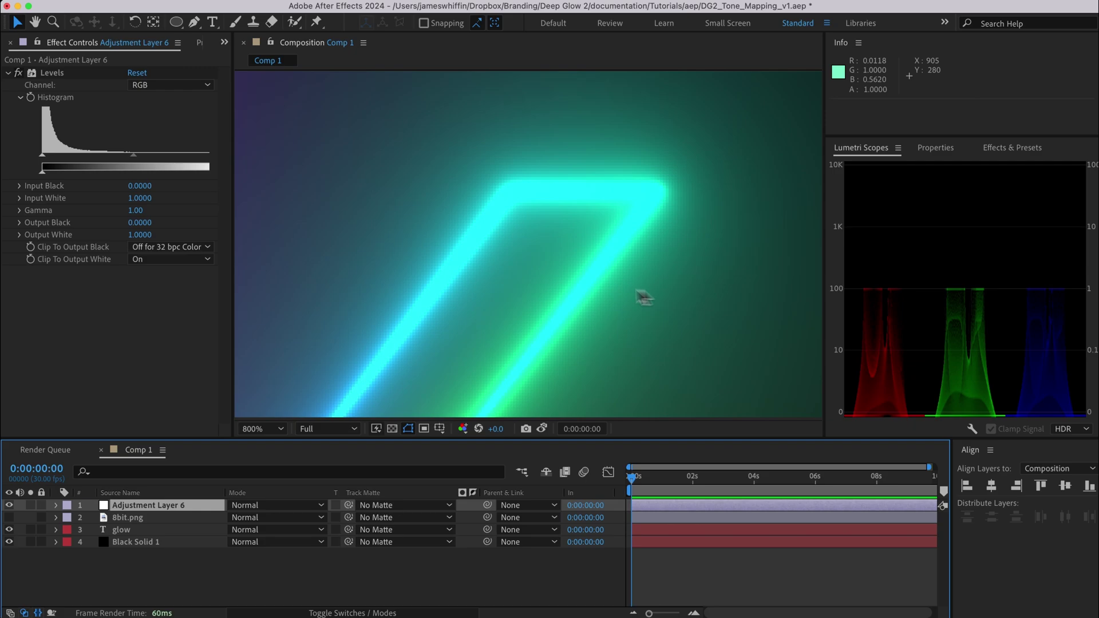
scroll(644, 300, down, 2)
key(v)
drag(626, 241, 603, 260)
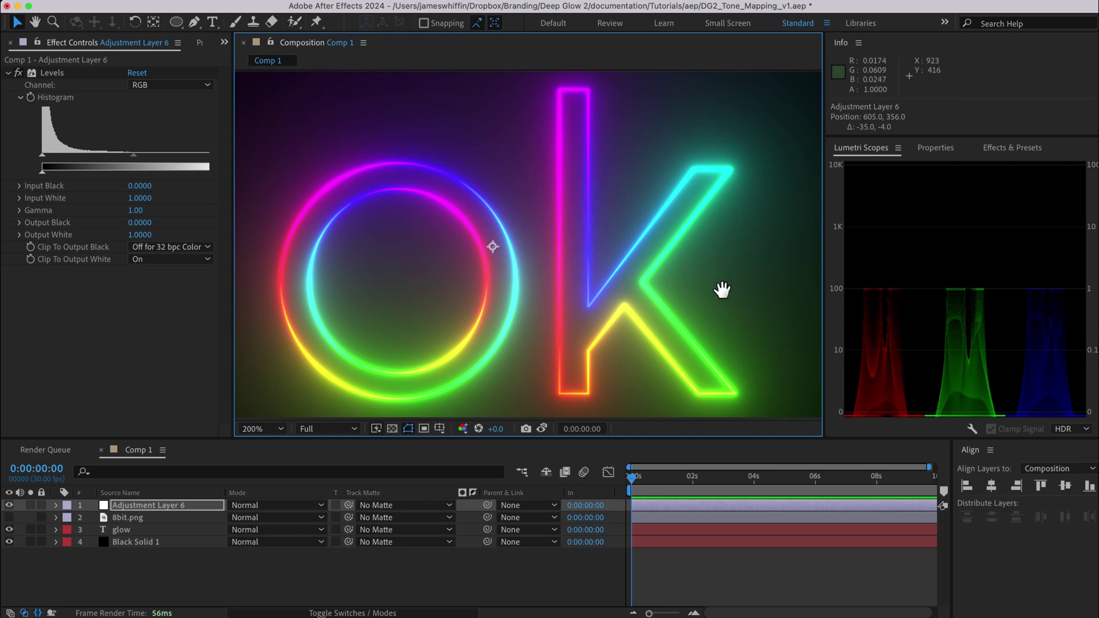
- Hide Adjustment Layer 6 and set the glow's Deep Glow 2 tone mapping Operation to ACES Filmic
click(9, 505)
click(93, 530)
click(8, 86)
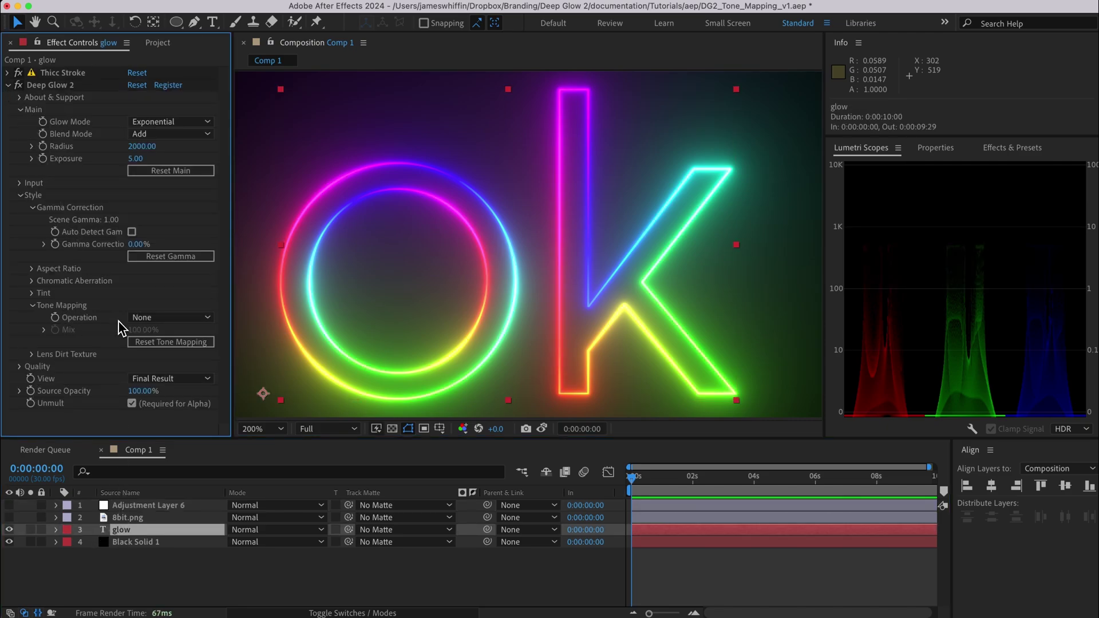
click(140, 318)
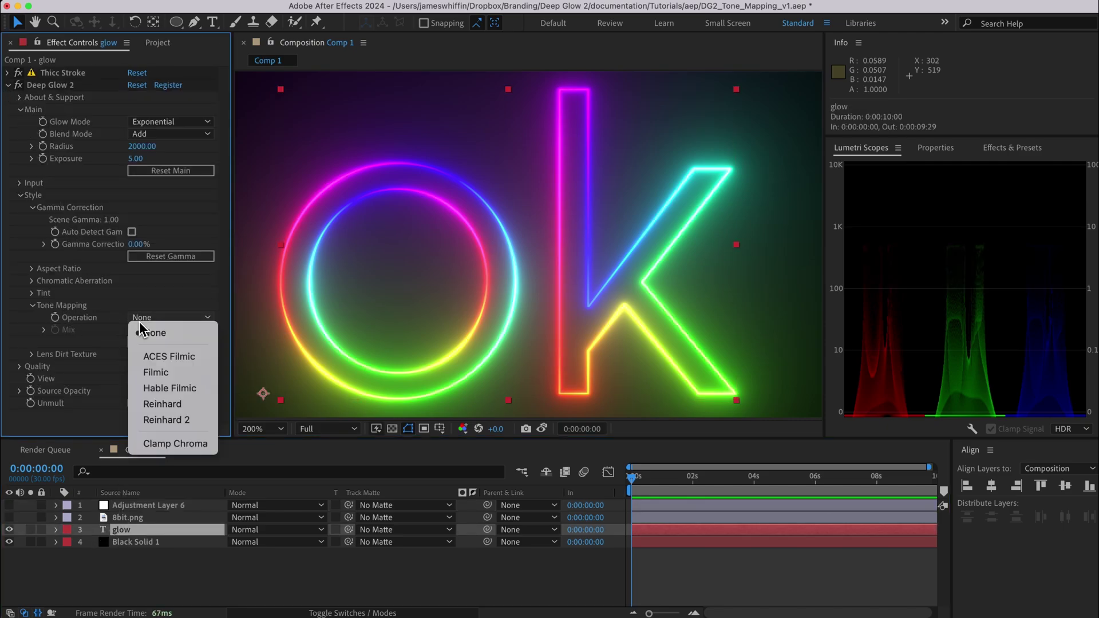
click(146, 357)
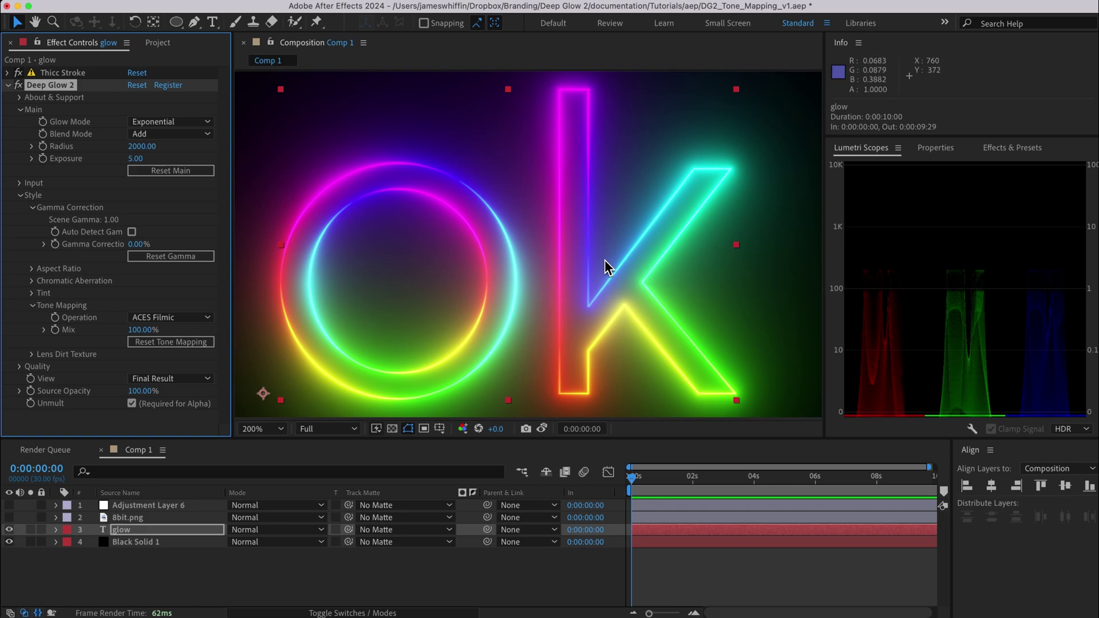
- Render Comp 1's current frame out as 8bit_tonemap.png
click(362, 552)
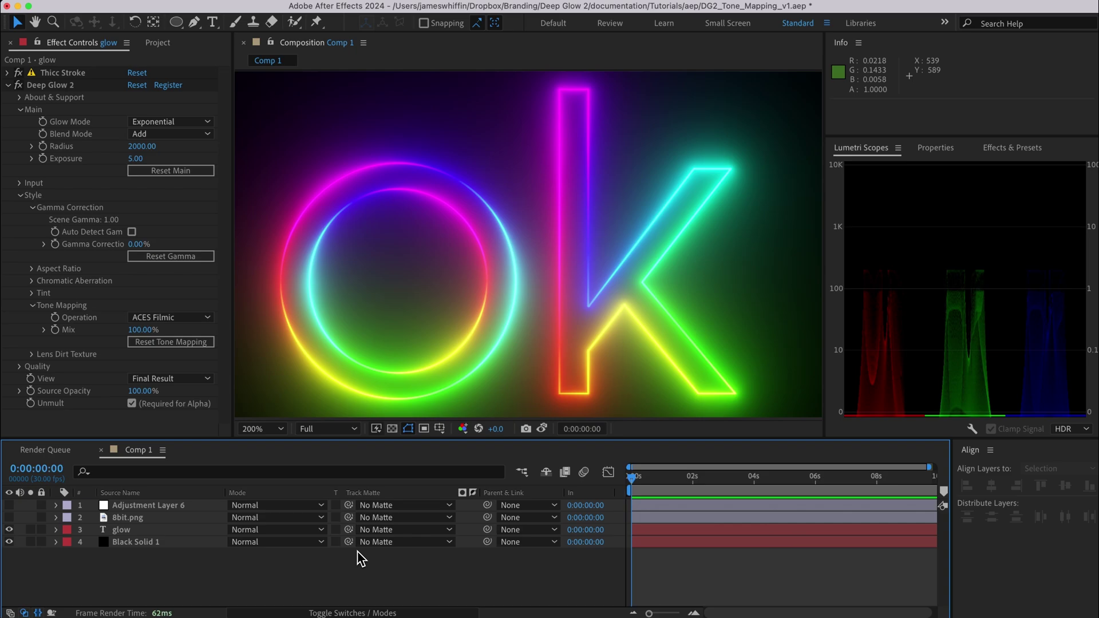
key(super+m)
scroll(359, 555, down, 2)
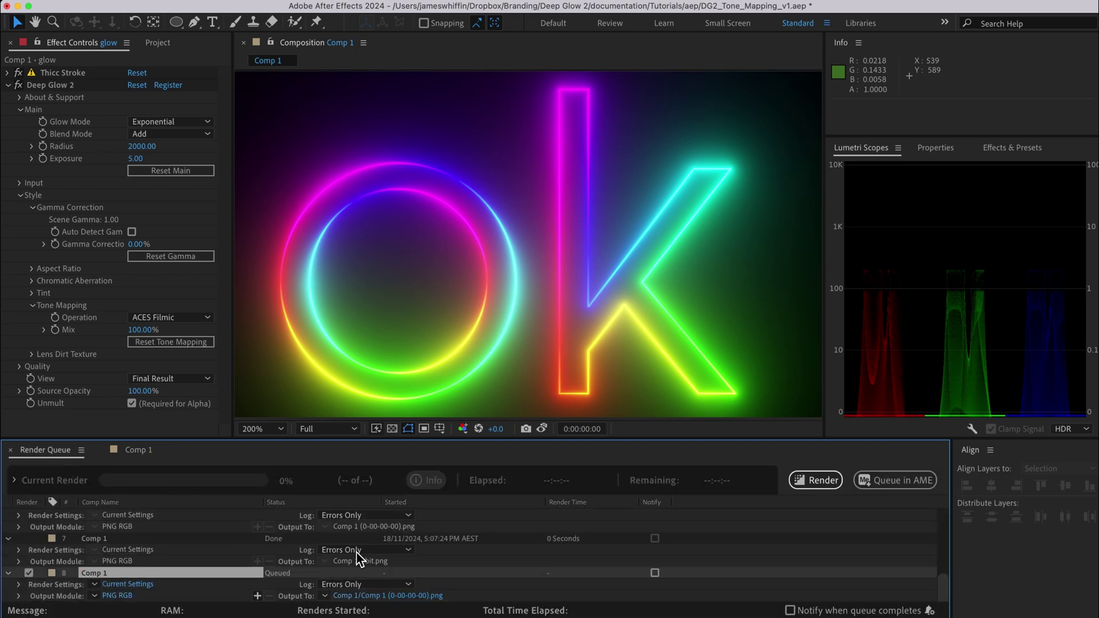
click(356, 596)
text(8bit_tonemap)
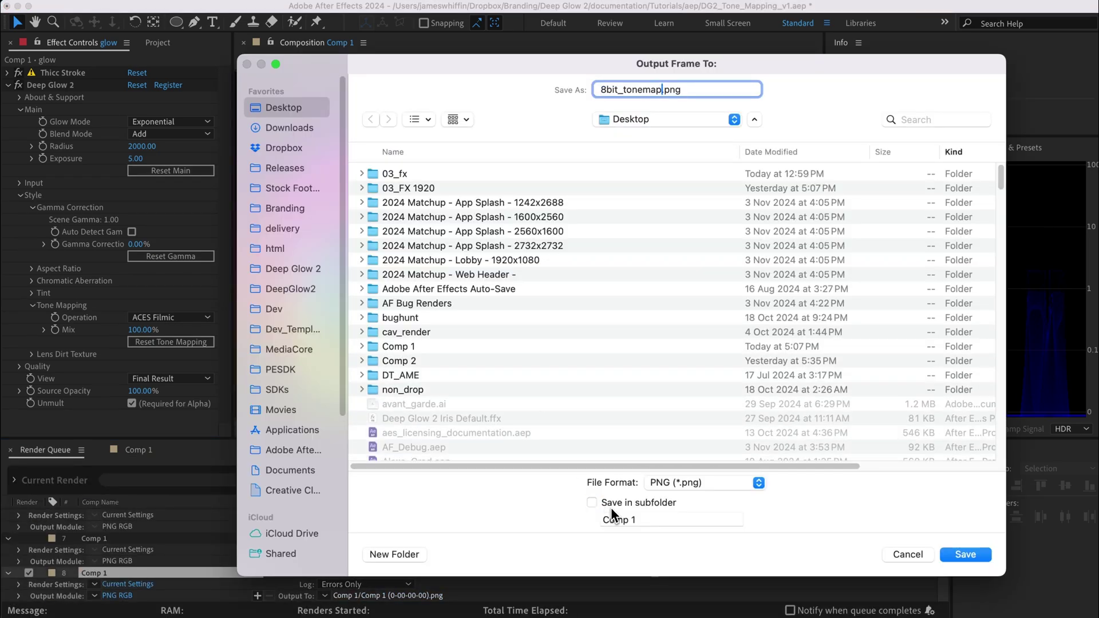
key(Return)
key(Return)
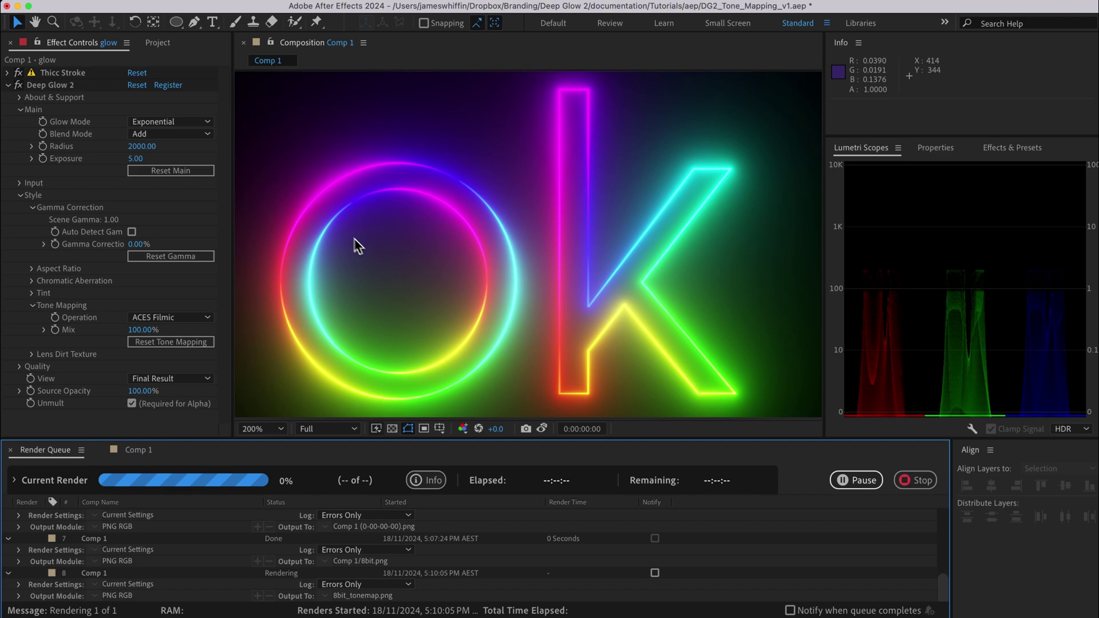
- Add 8bit_tonemap.png as the top layer, compare it with the live glow, and leave it hidden
click(158, 43)
drag(74, 186, 431, 252)
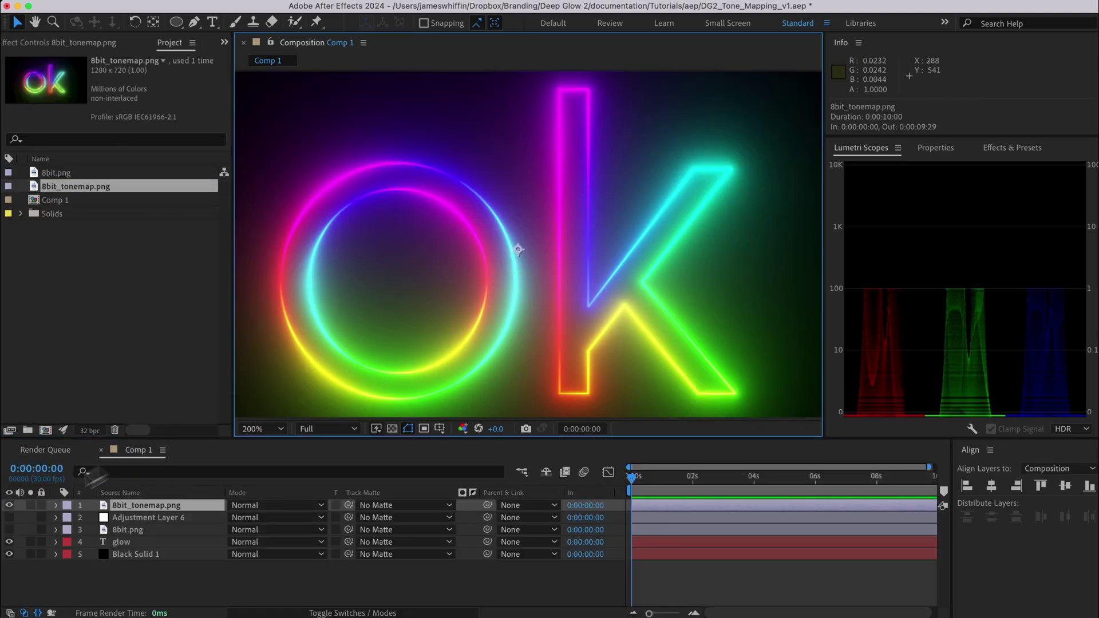
scroll(518, 250, up, 4)
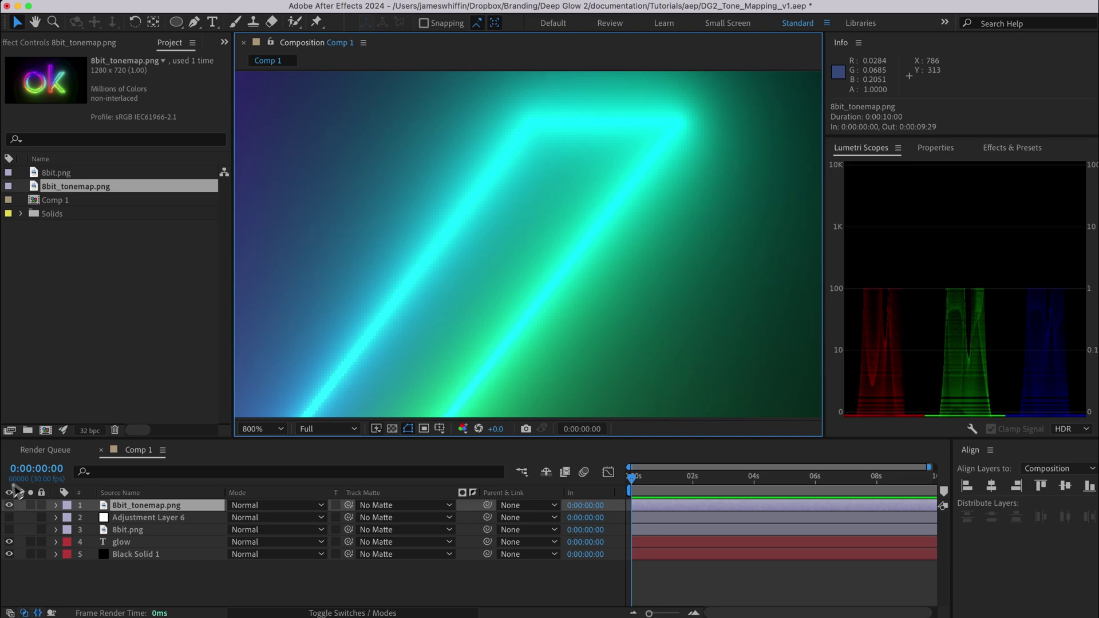
click(10, 505)
click(10, 505)
click(9, 505)
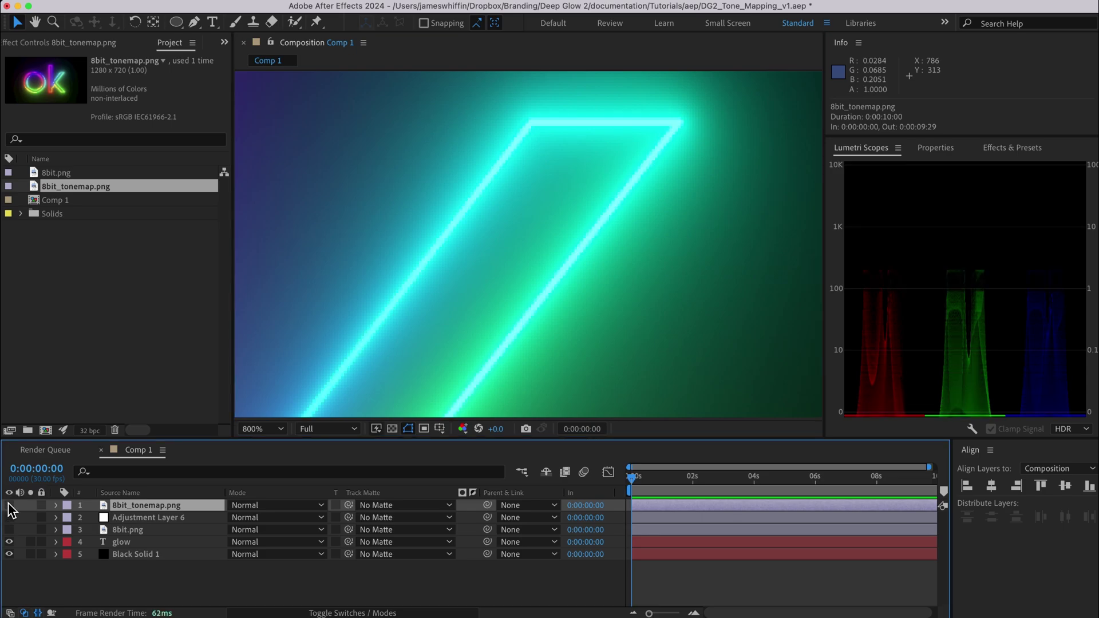
scroll(327, 369, down, 4)
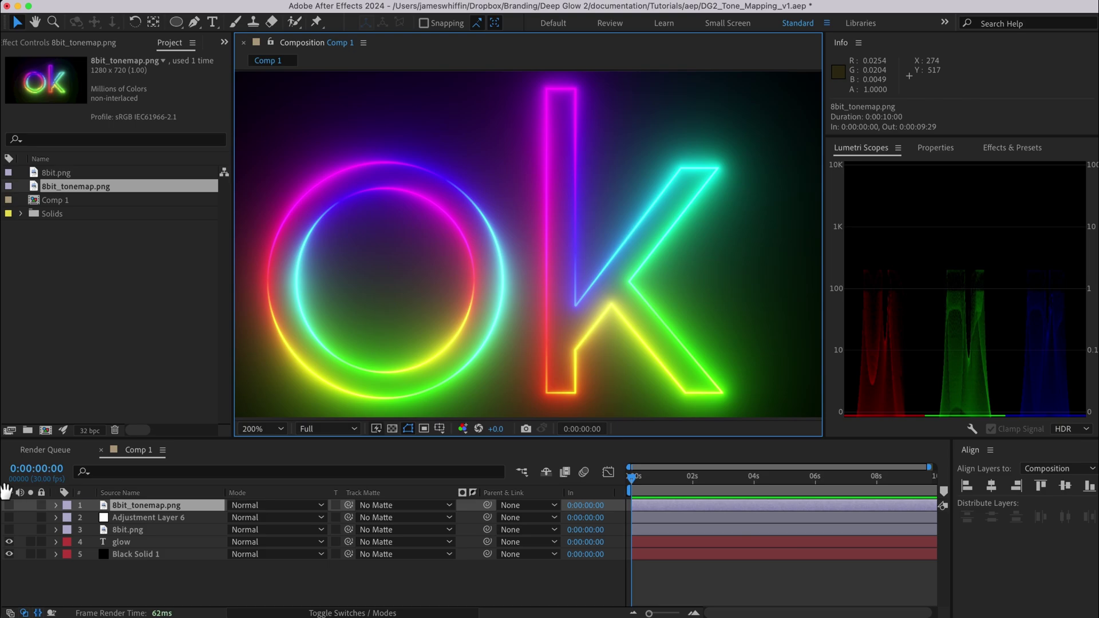
click(81, 43)
click(112, 542)
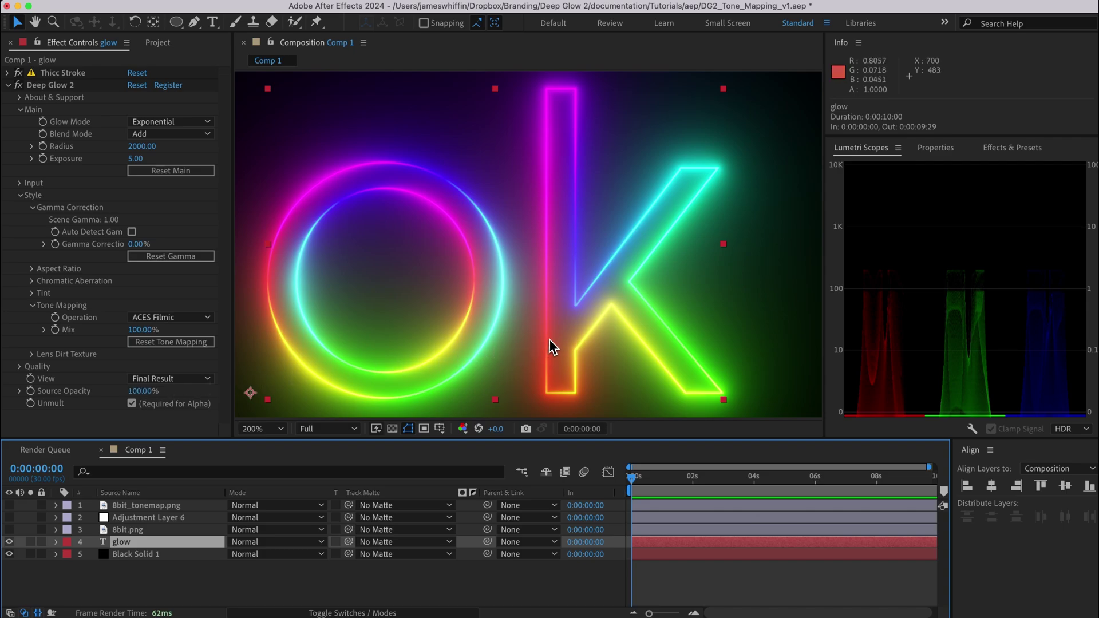
- Reset the glow's tone mapping to None and add an adjustment layer named tonemapping
click(106, 574)
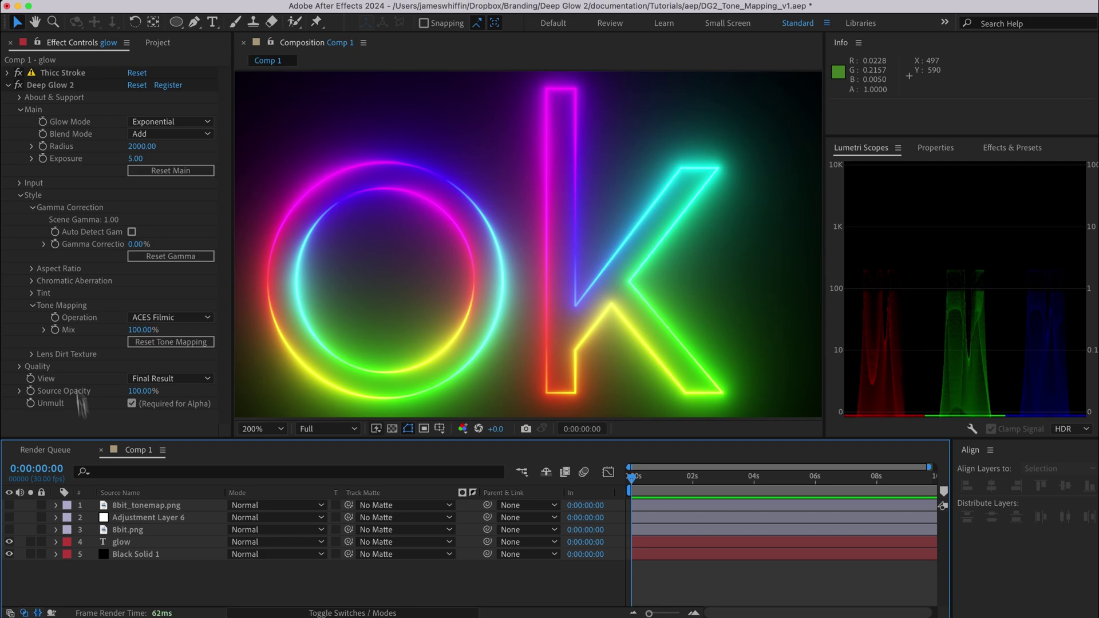
click(143, 317)
click(146, 341)
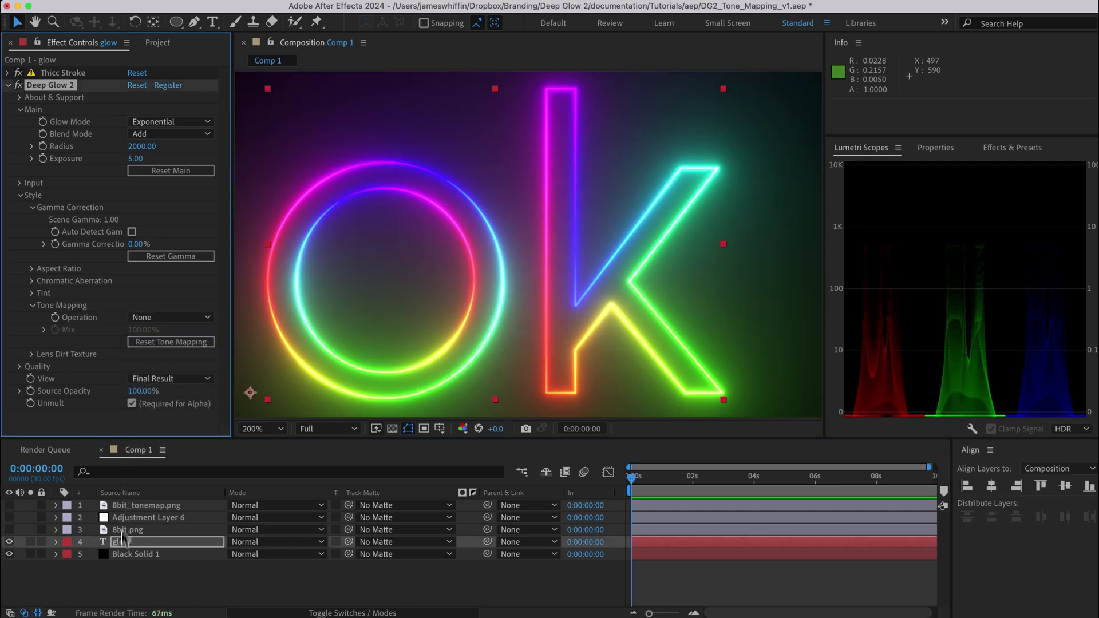
key(super+alt+y)
key(Return)
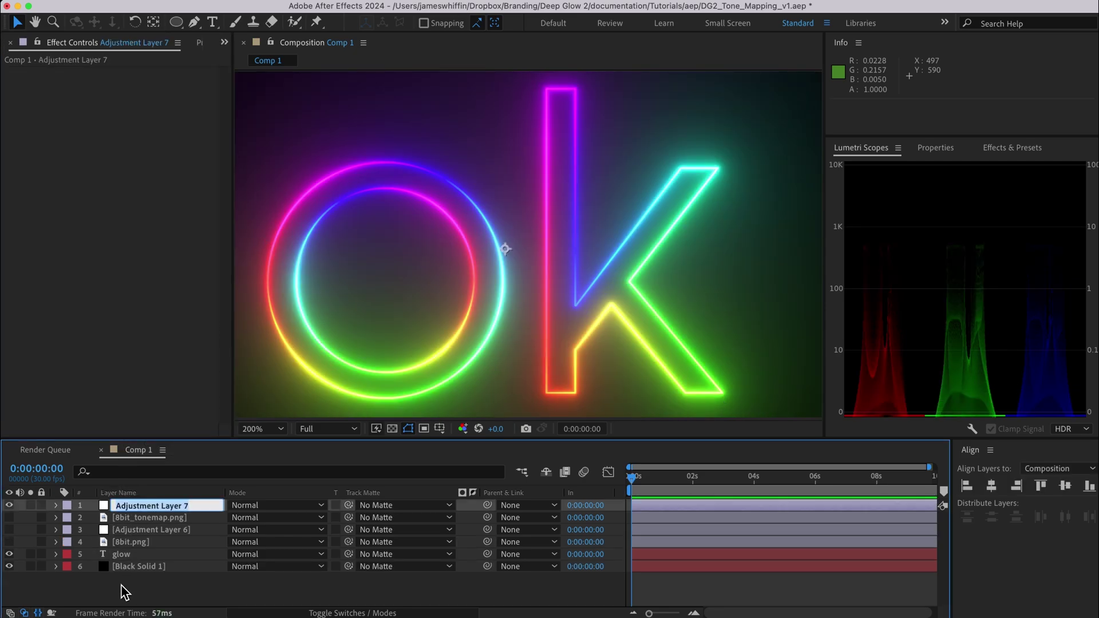
text(tonemapping)
key(Return)
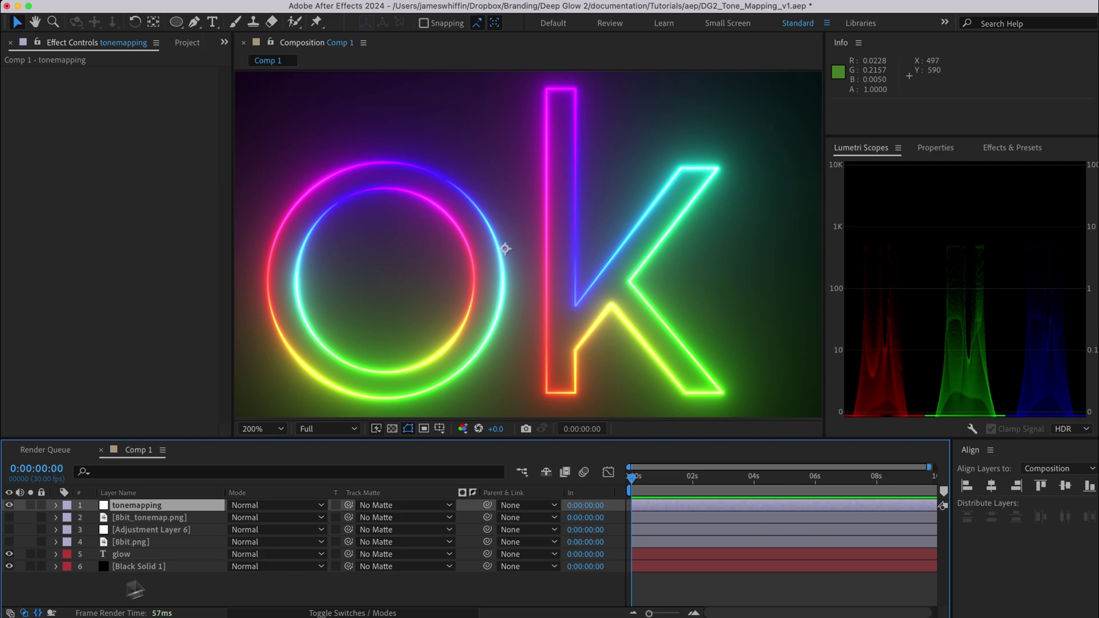
- Apply the Deep Glow 2 Tonemap Utility preset to the tonemapping layer
click(1010, 147)
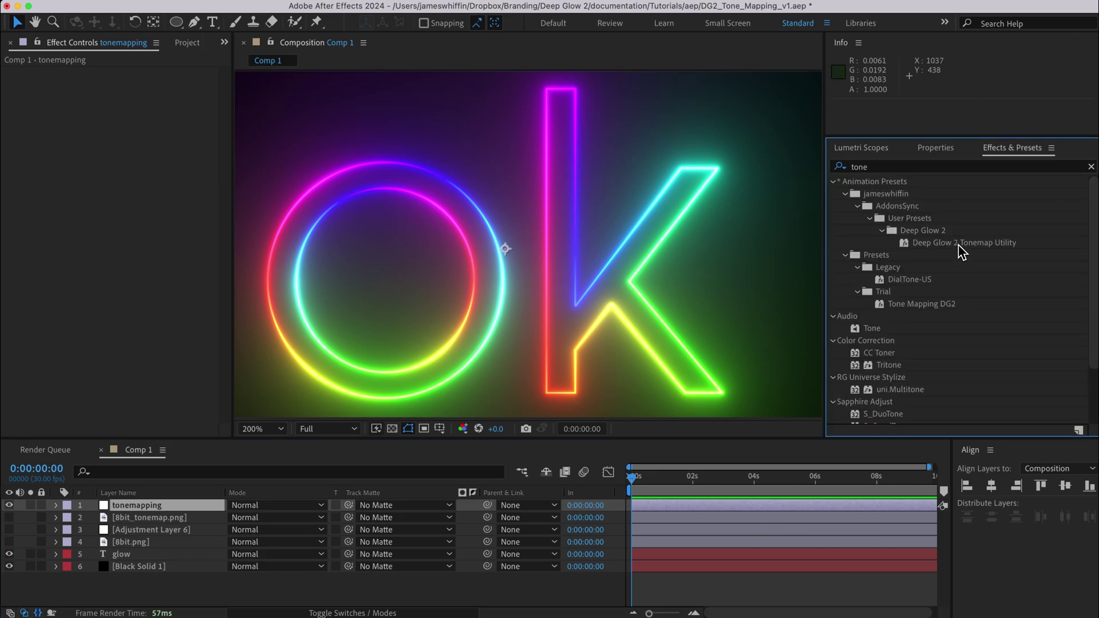
double_click(959, 245)
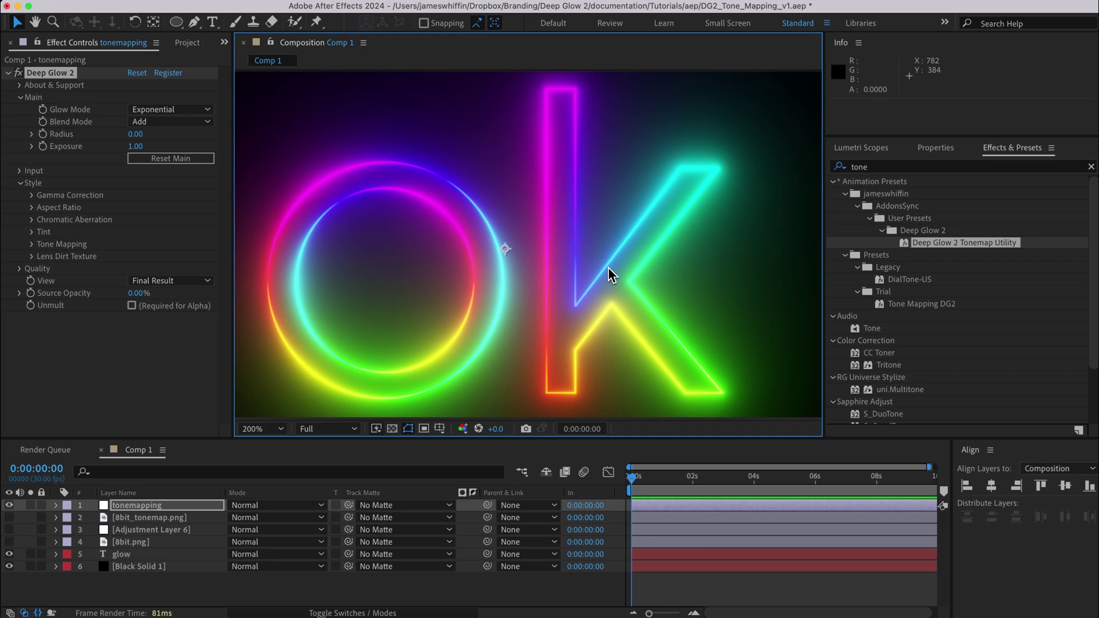
click(132, 553)
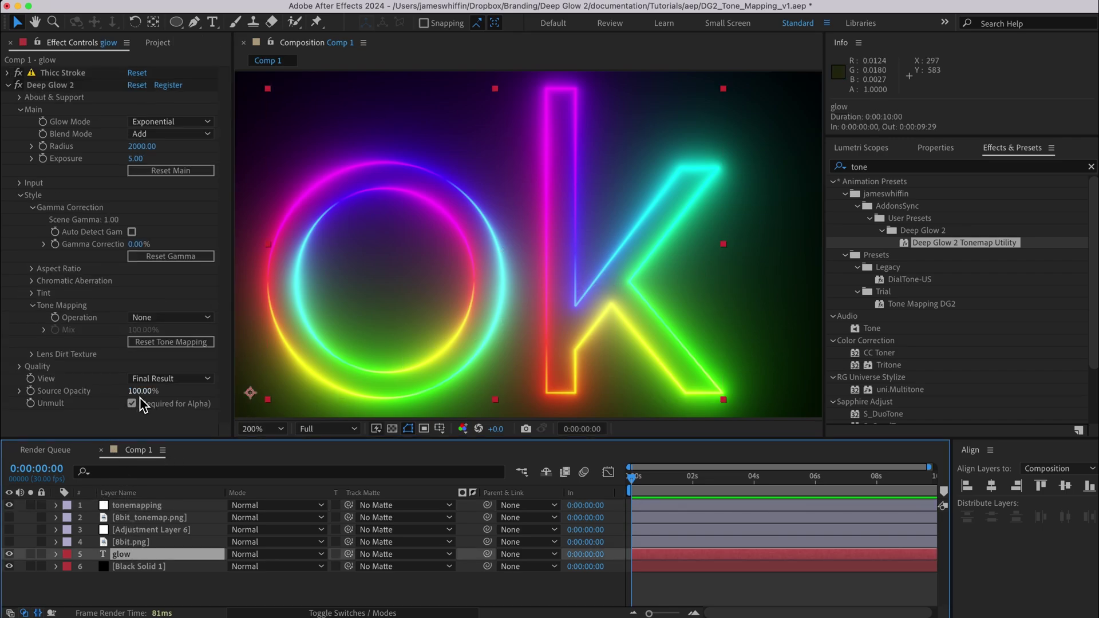
click(167, 511)
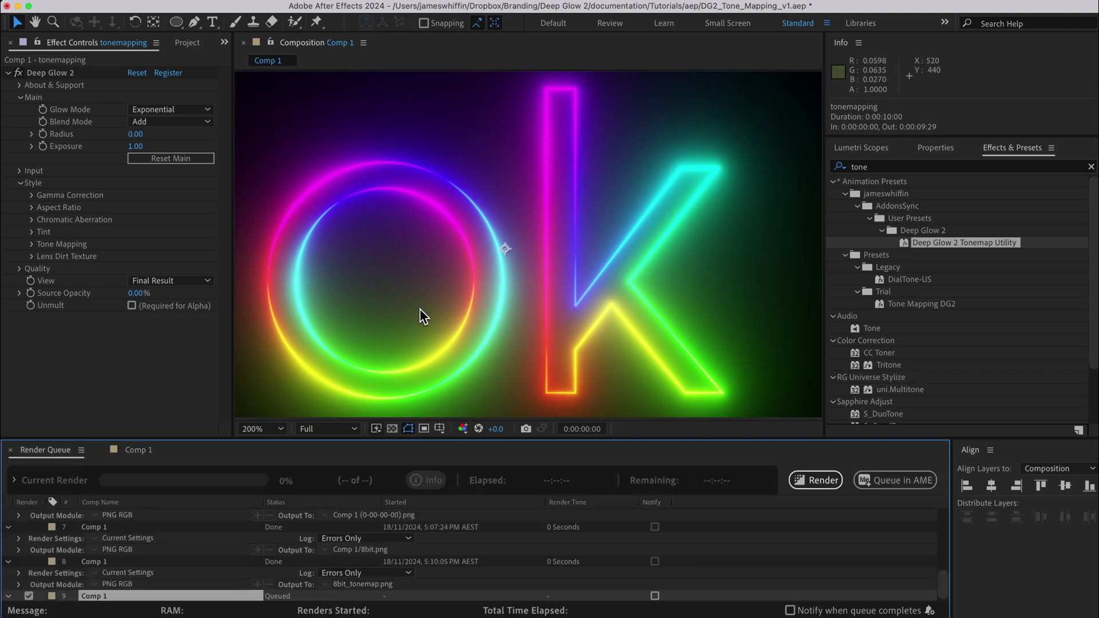
- Add 8bit_tonemap_input.png as the top layer, show the tonemapping layer, and hide the image
drag(680, 261, 581, 269)
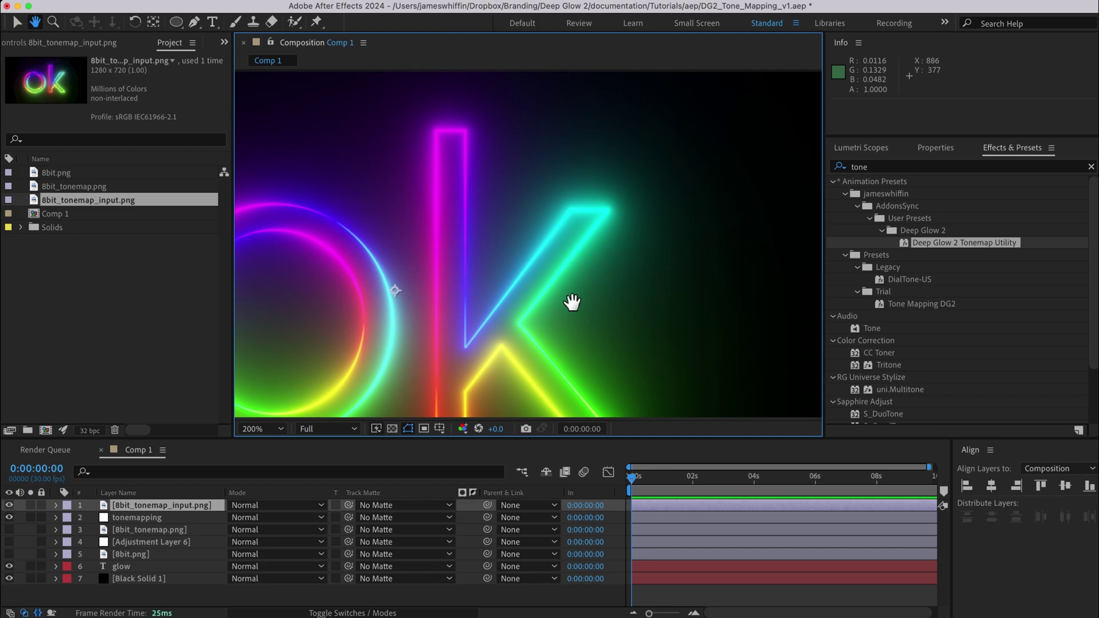
scroll(569, 302, up, 1)
click(7, 490)
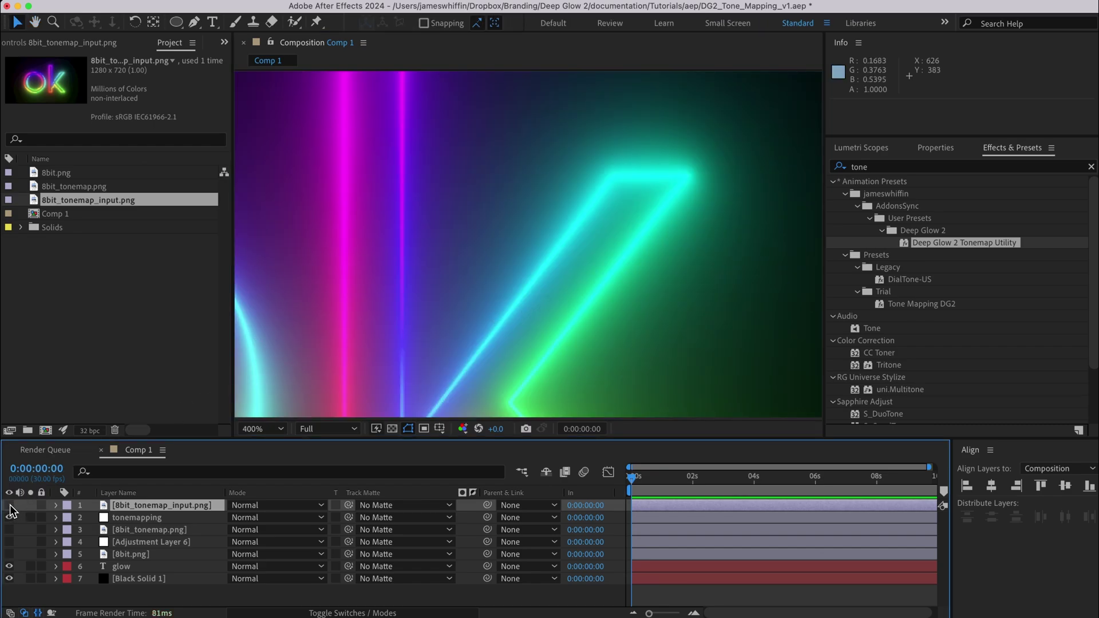
key(comma)
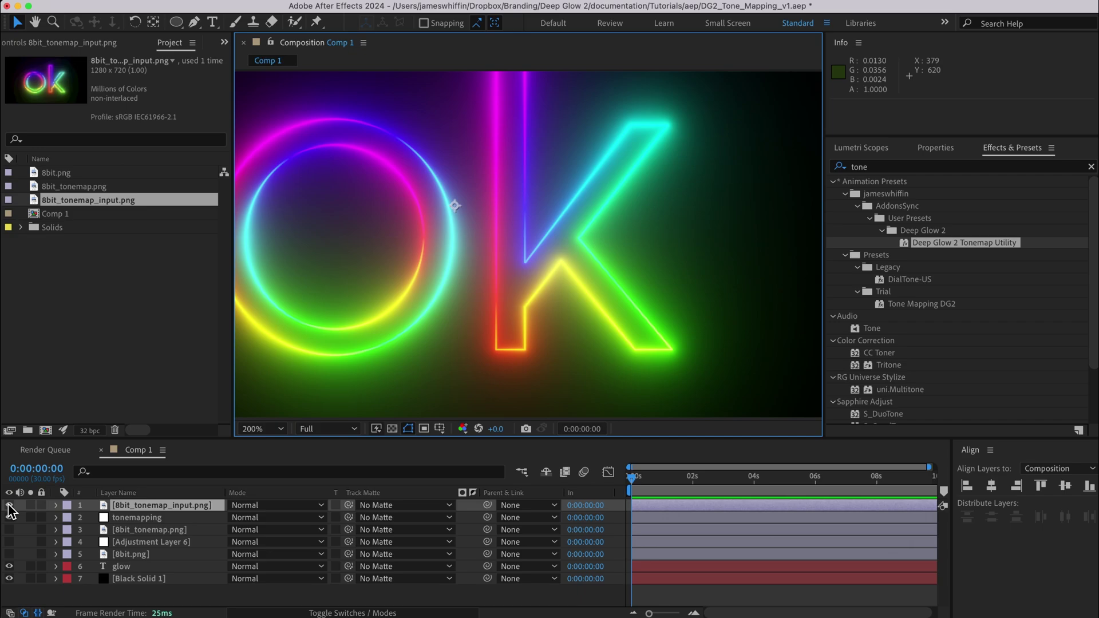
click(10, 509)
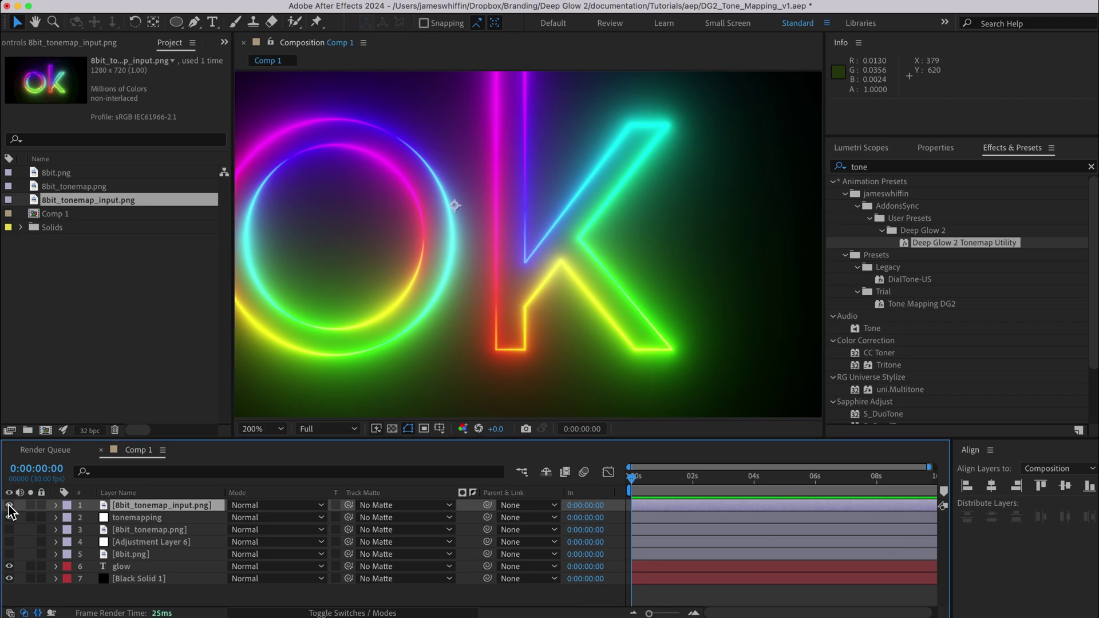
drag(8, 506, 9, 518)
click(861, 148)
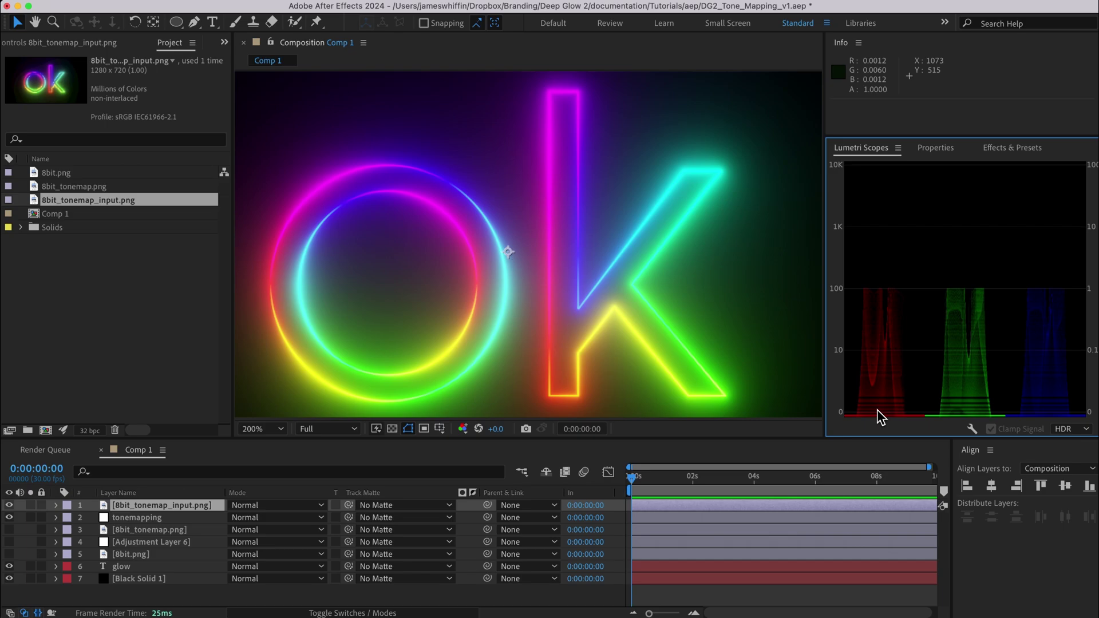
click(9, 505)
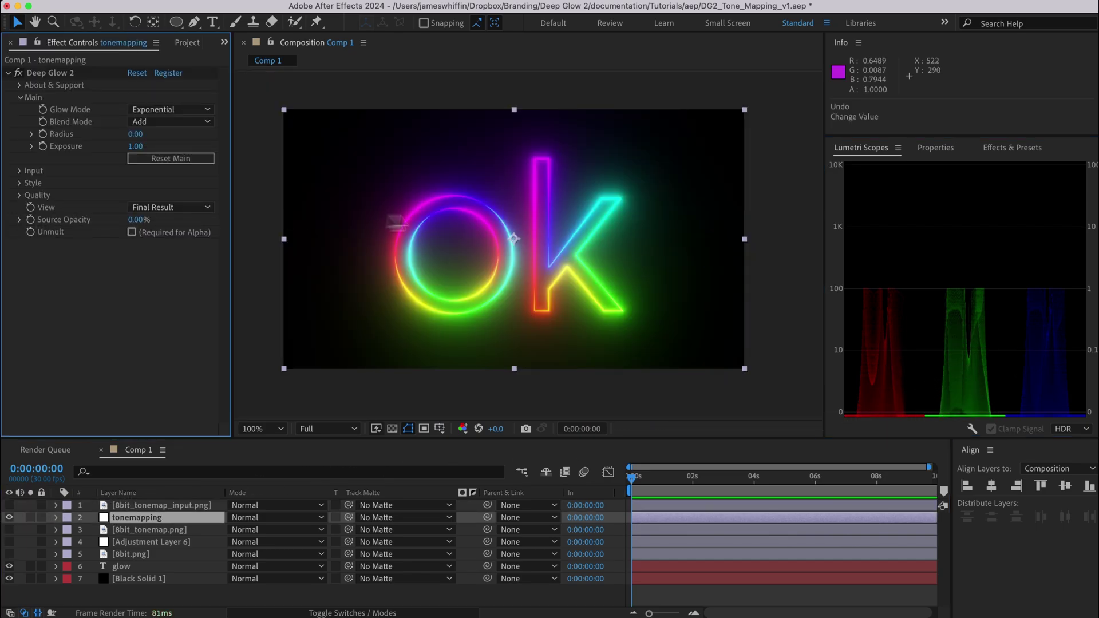
key(period)
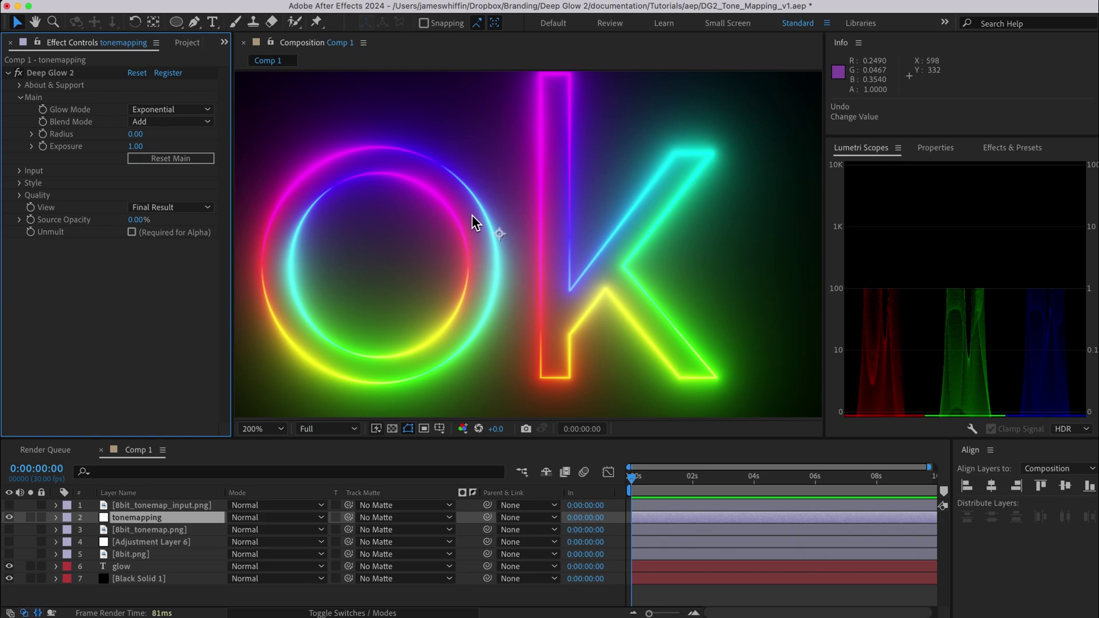
click(9, 517)
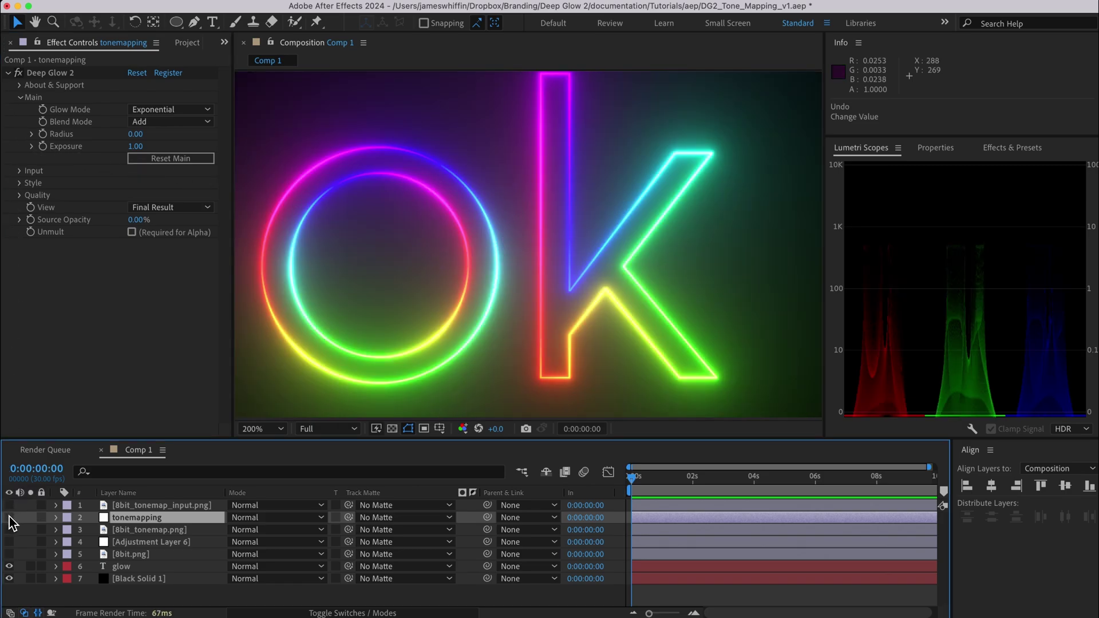
drag(491, 233, 554, 263)
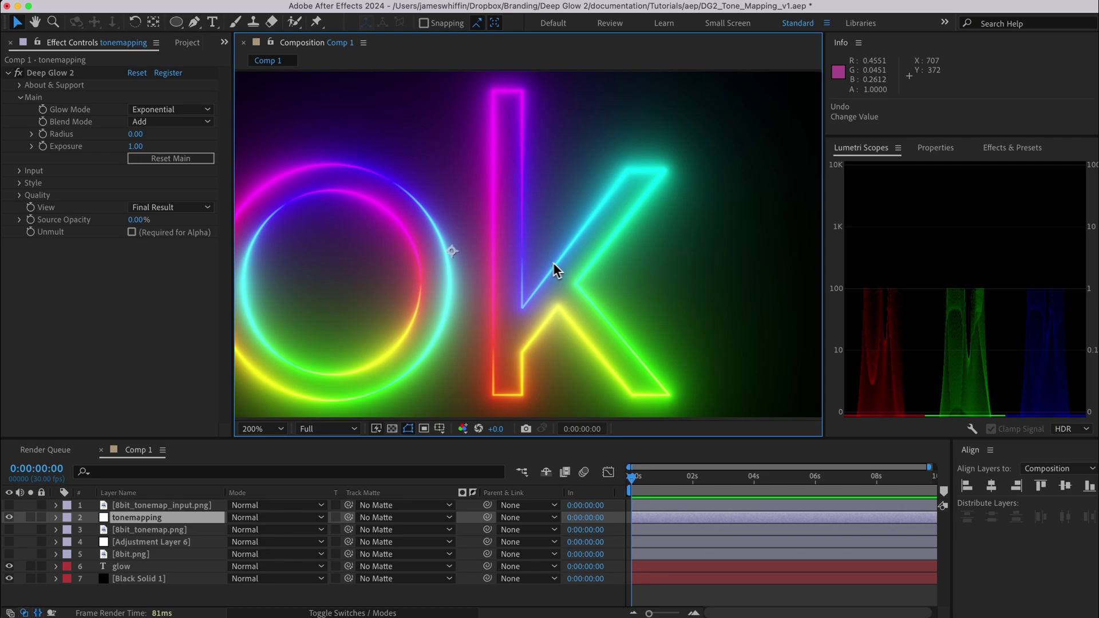
drag(617, 183, 564, 246)
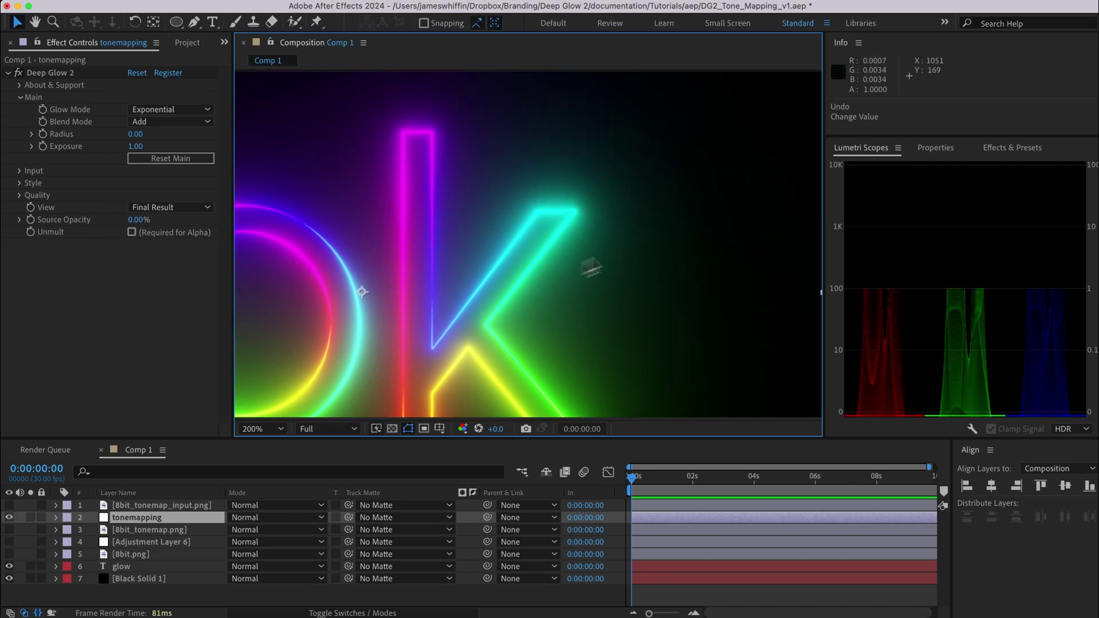
key(comma)
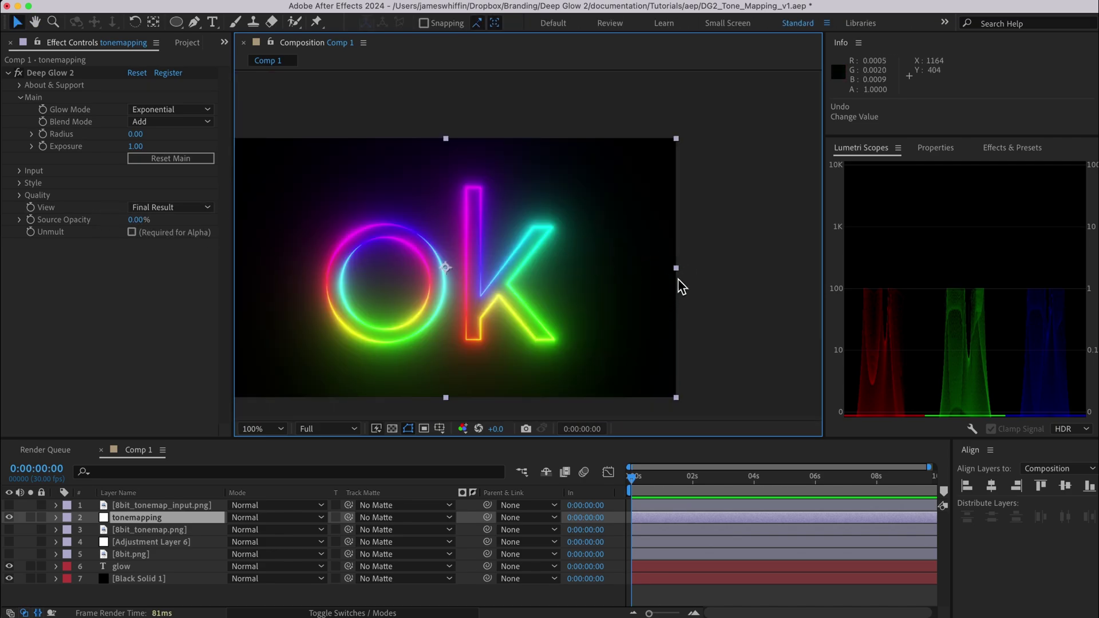
key(slash)
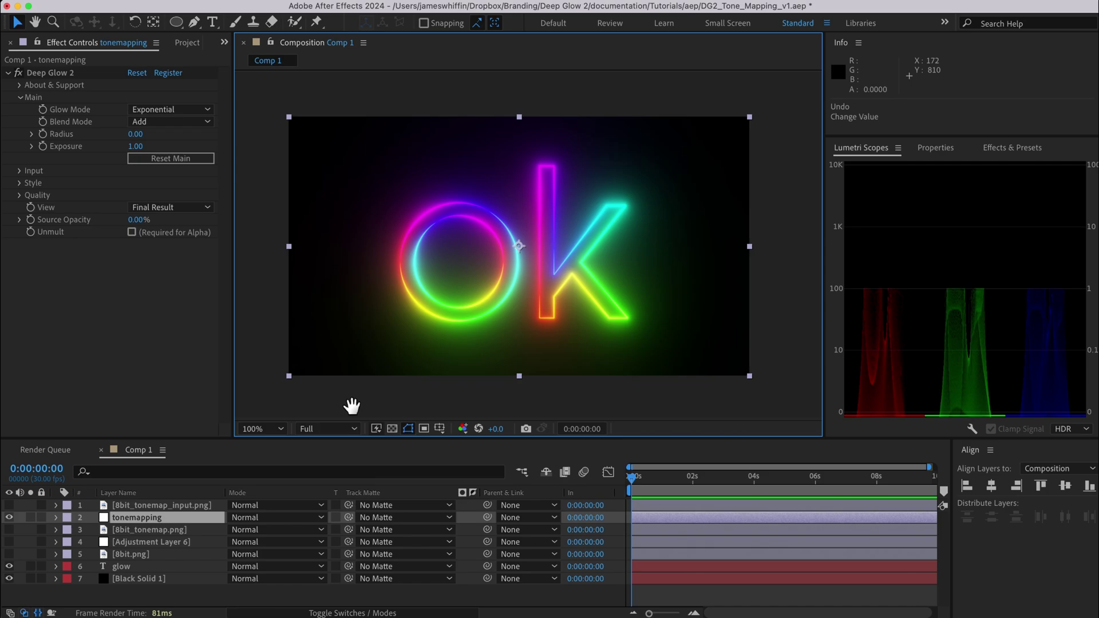
click(139, 572)
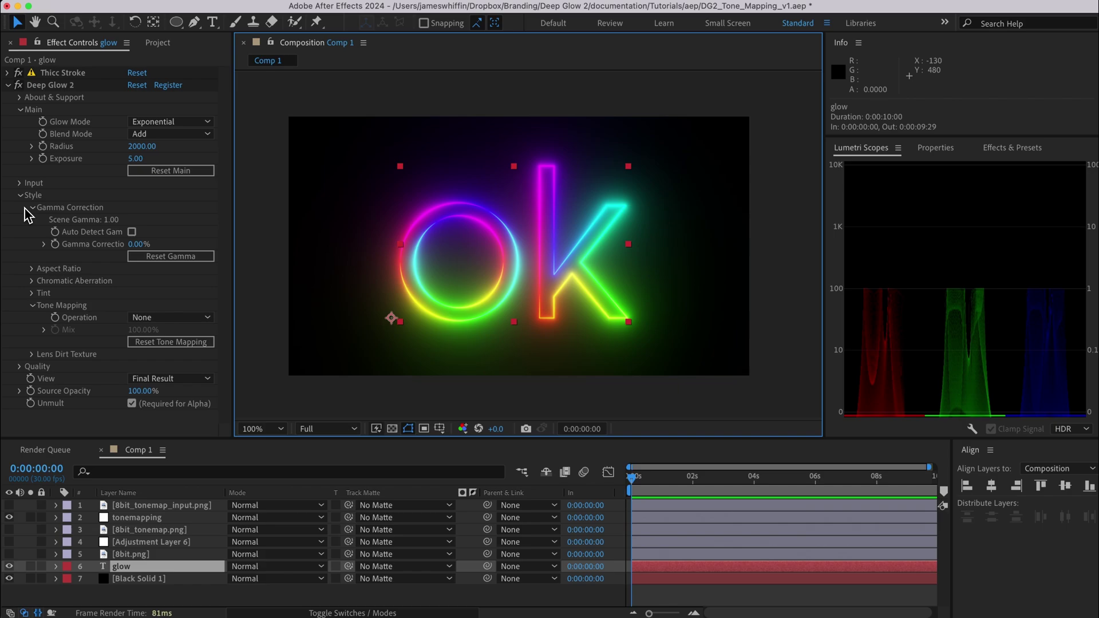
- Set Deep Glow 2's Gamma Correction on the glow layer to 10.00%
drag(232, 243, 261, 243)
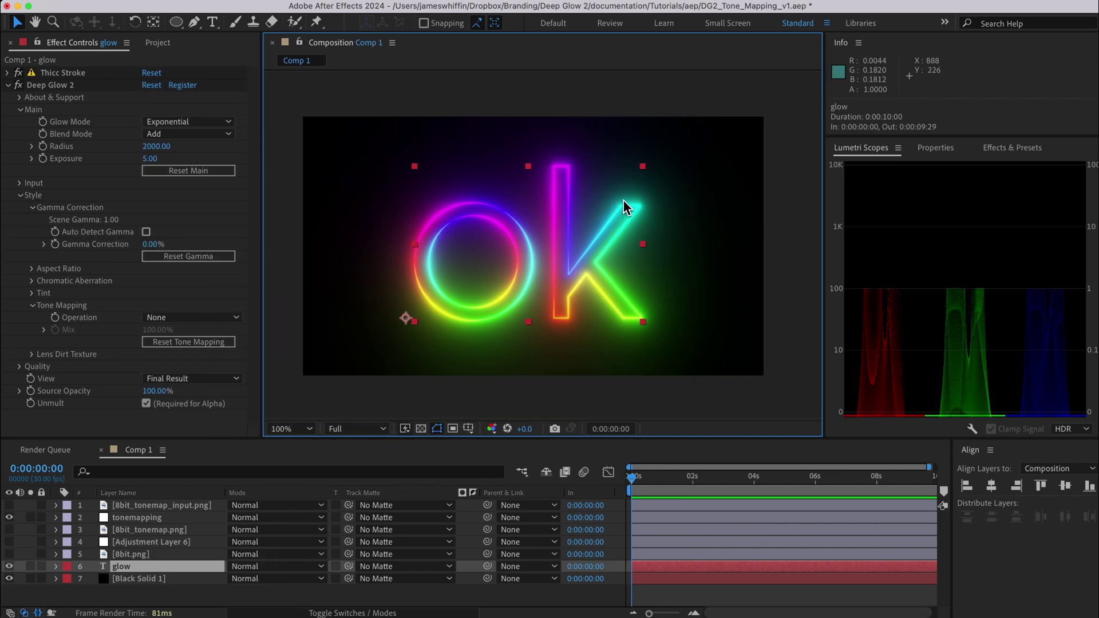
click(153, 244)
text(20)
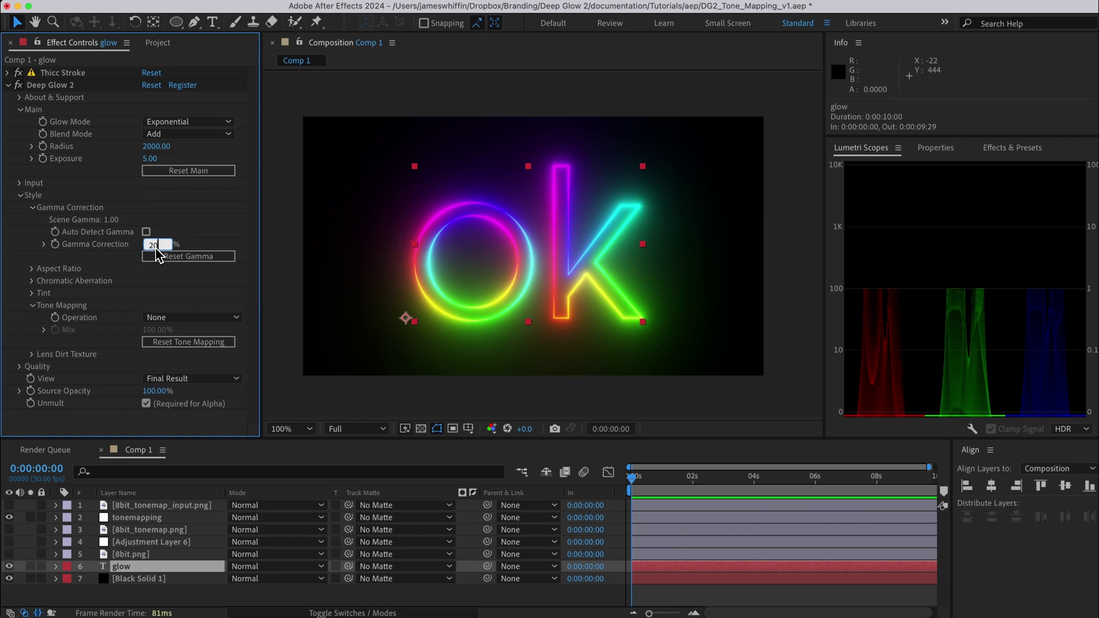
key(Return)
click(153, 245)
text(10)
key(Return)
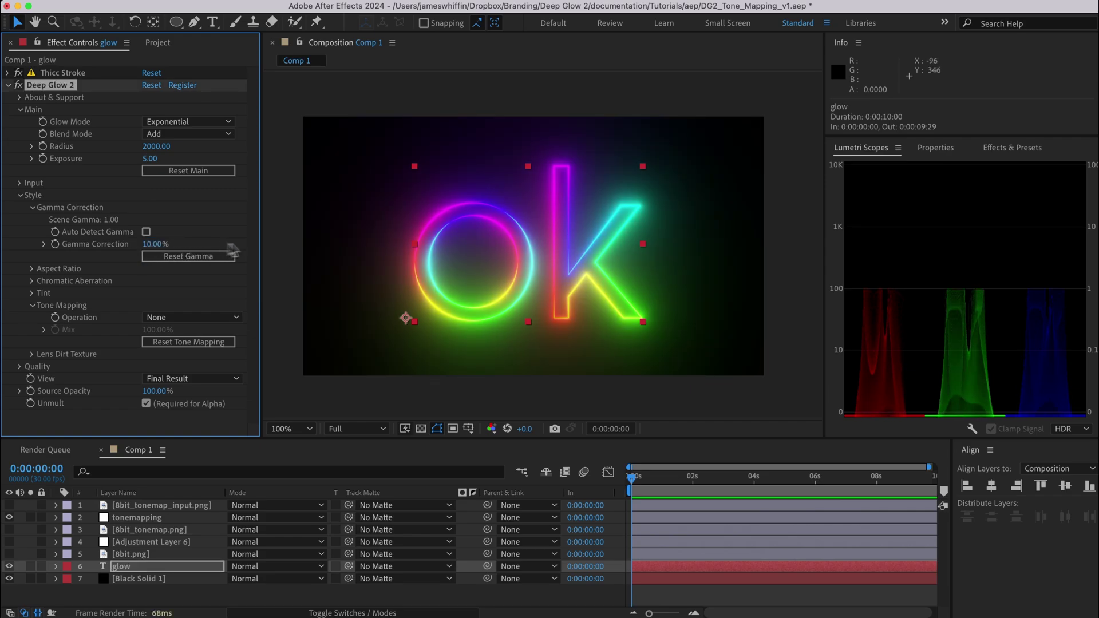
click(270, 244)
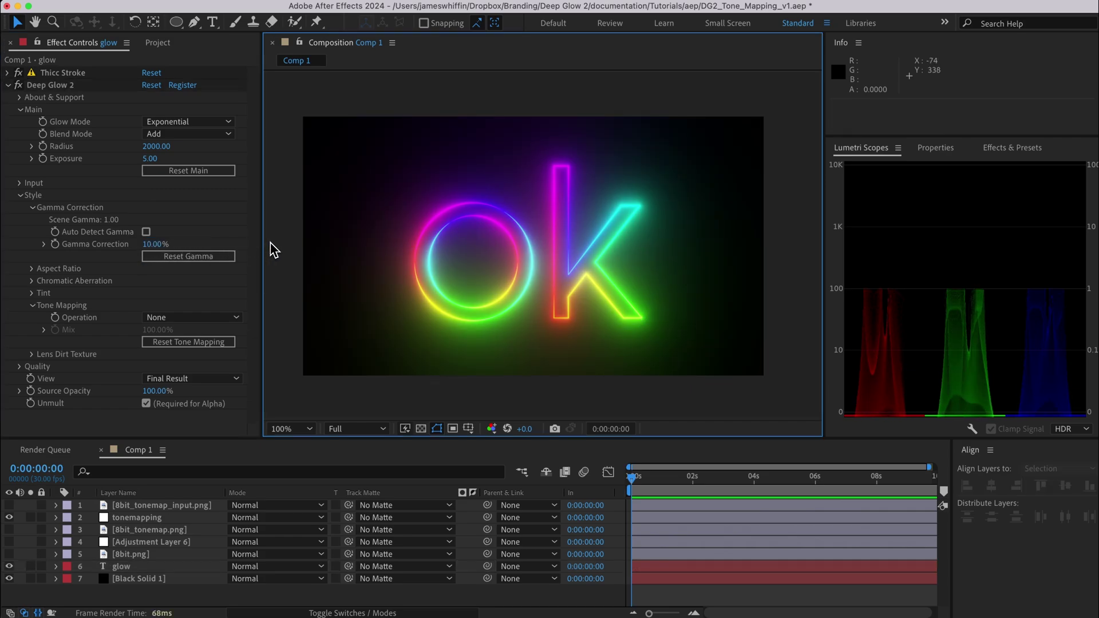
- On the tonemapping layer's Deep Glow 2, try the Filmic and Hable Filmic tone mapping operators
click(144, 519)
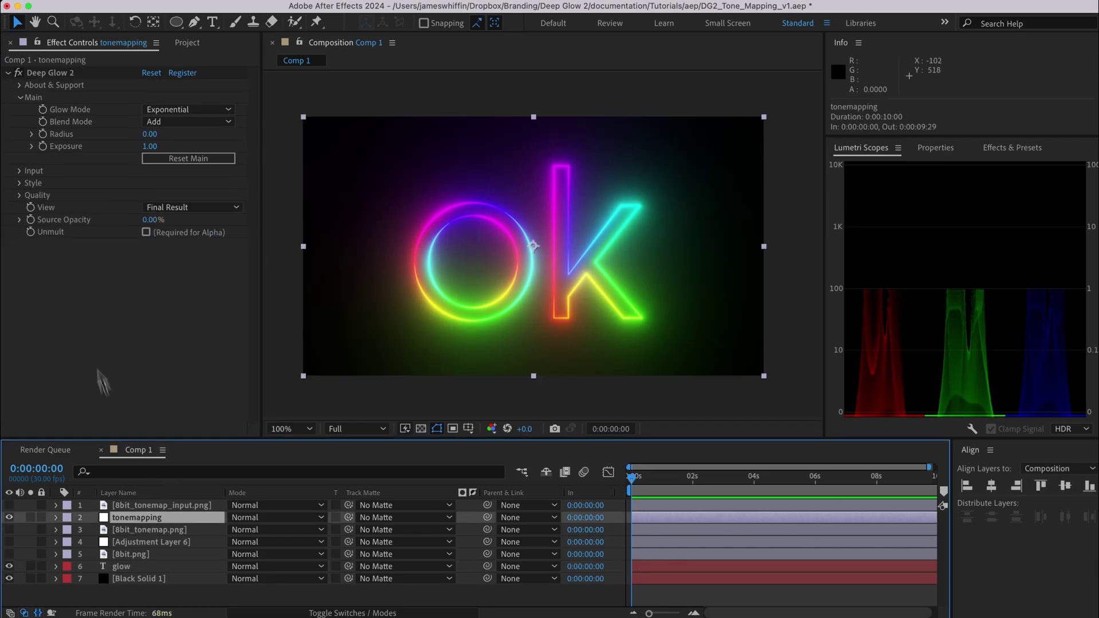
click(20, 183)
click(164, 258)
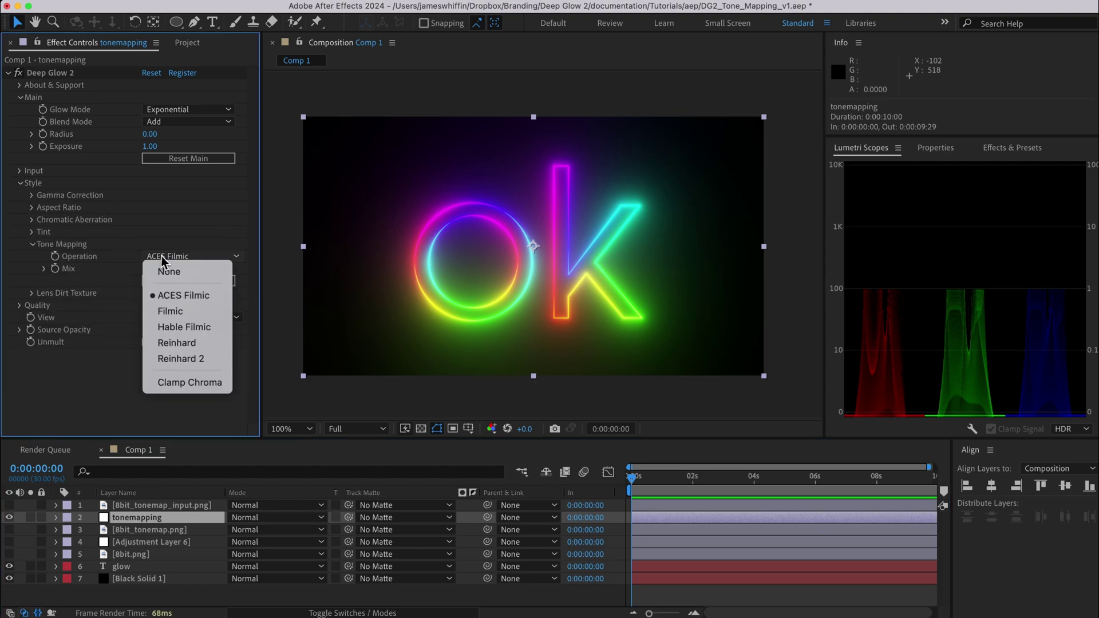
click(170, 311)
scroll(503, 218, up, 2)
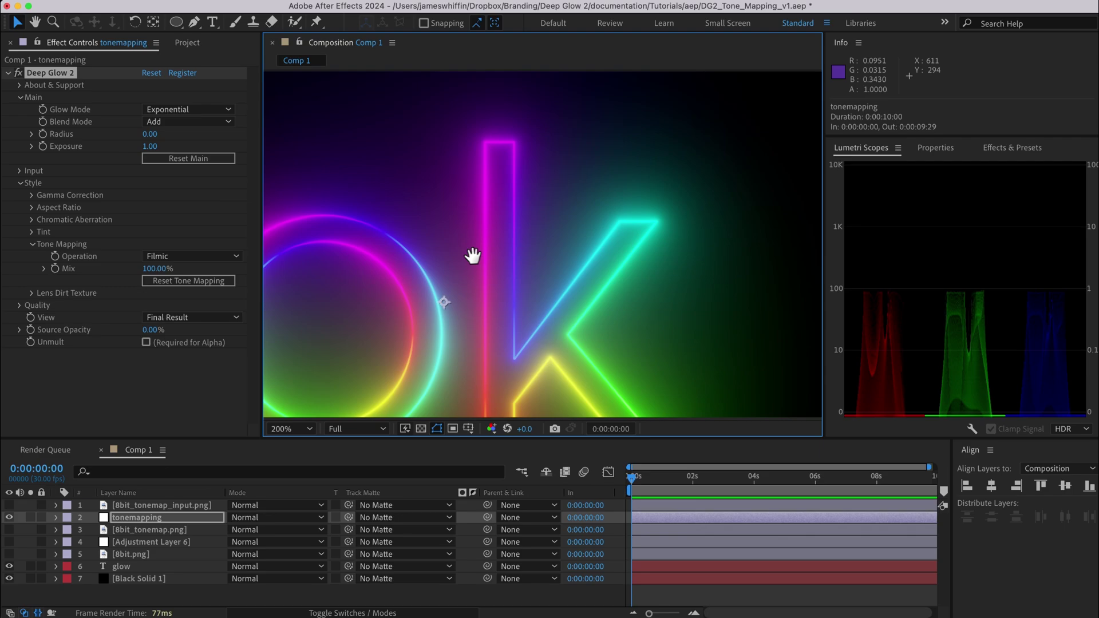
click(189, 256)
click(189, 269)
scroll(278, 314, down, 2)
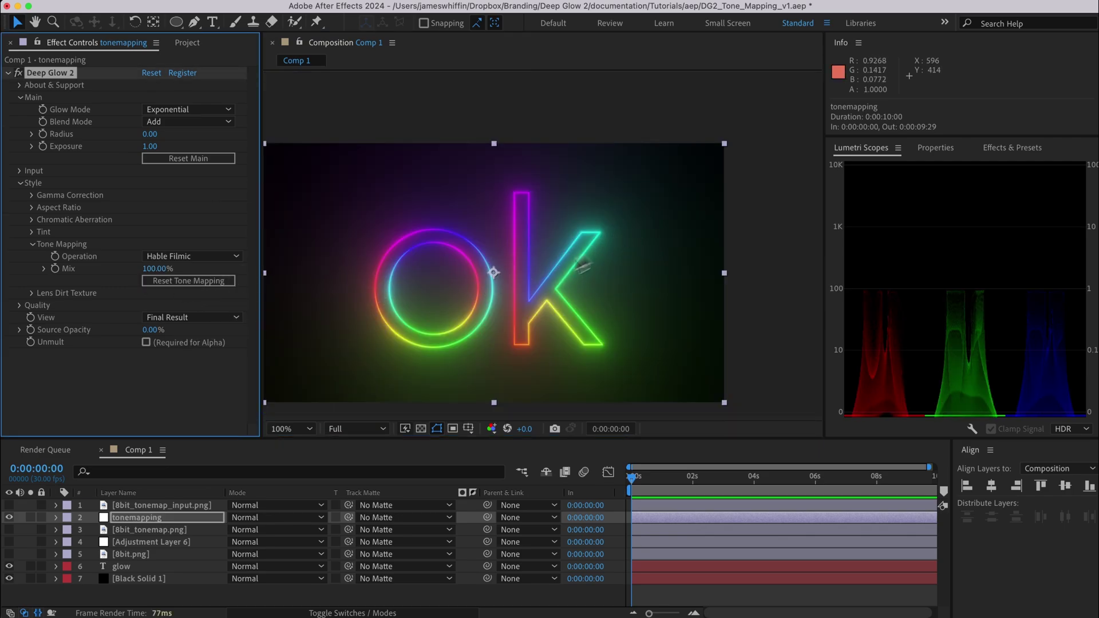
- Try Reinhard and Reinhard 2, then settle on Clamp Chroma as the operator
click(189, 256)
click(166, 343)
click(172, 258)
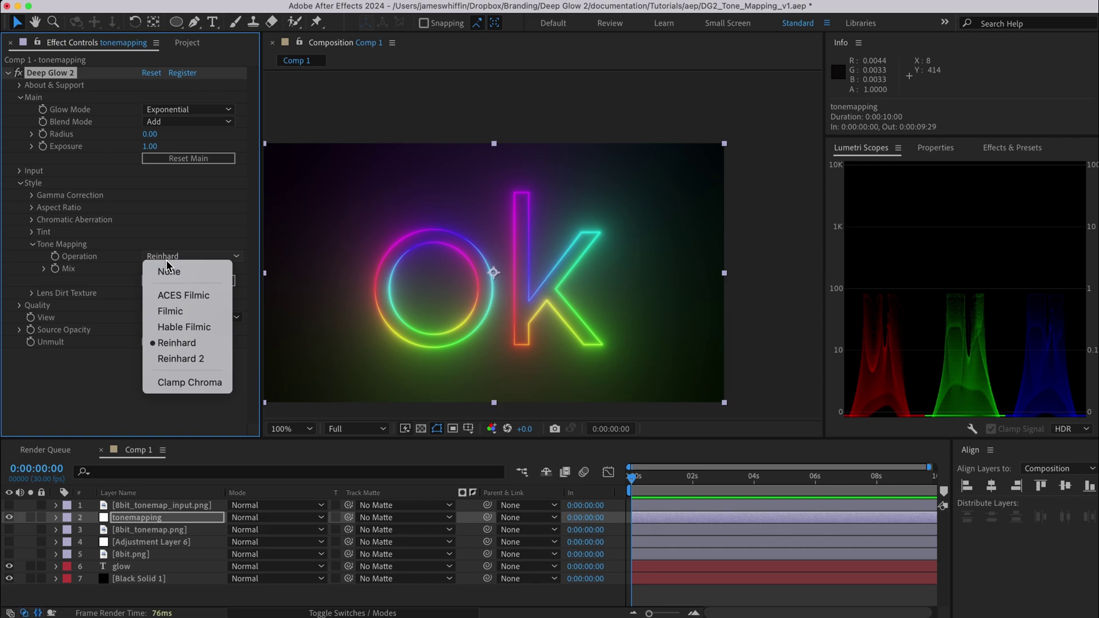
click(166, 364)
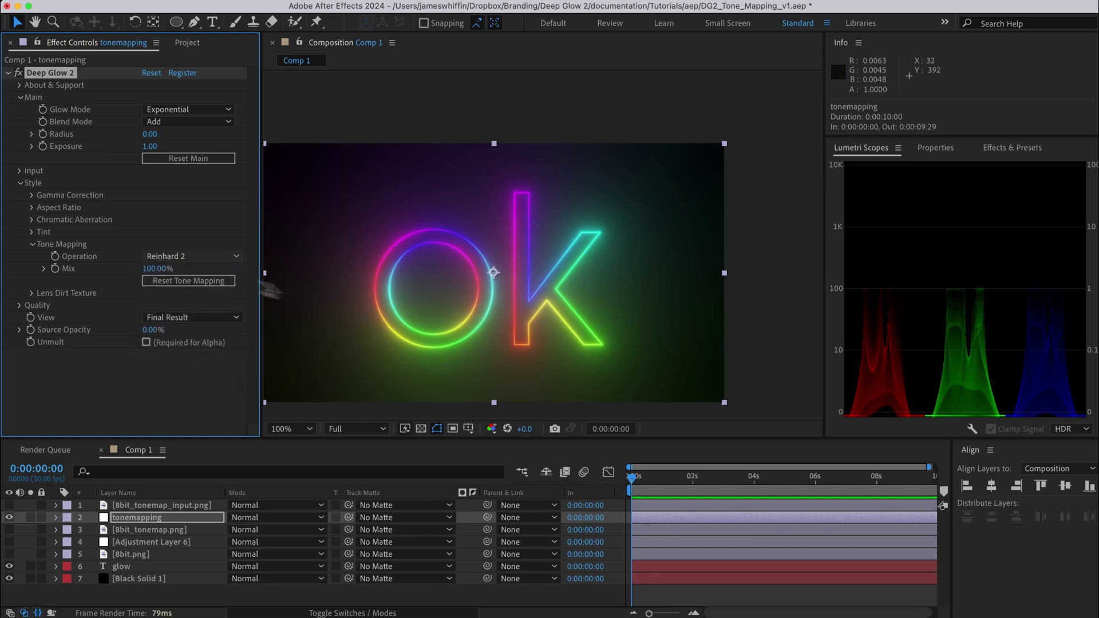
click(178, 257)
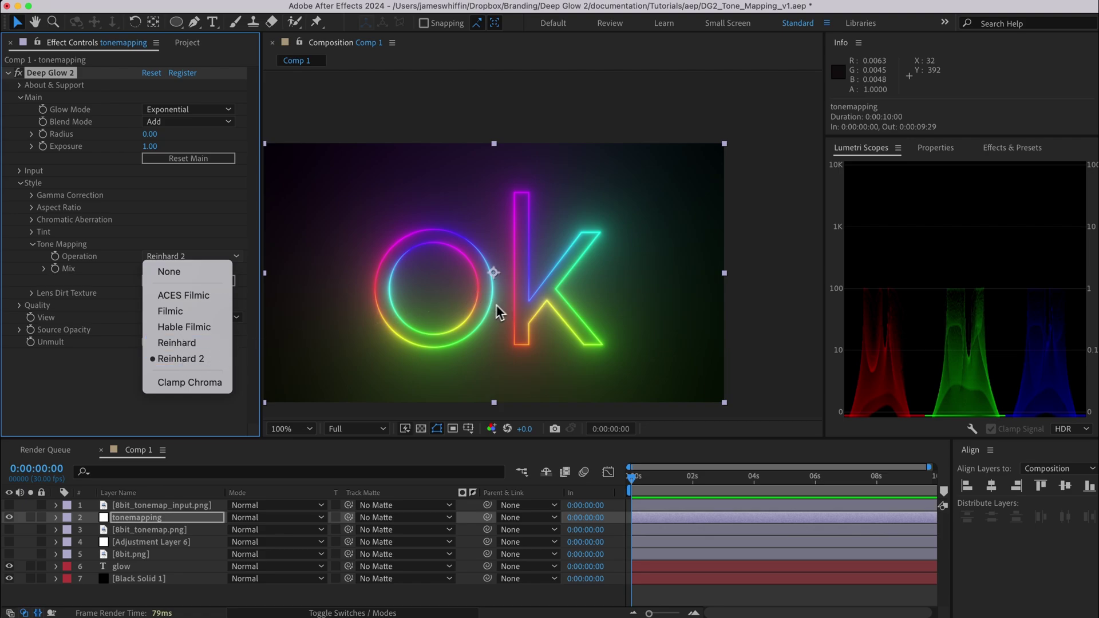
click(181, 389)
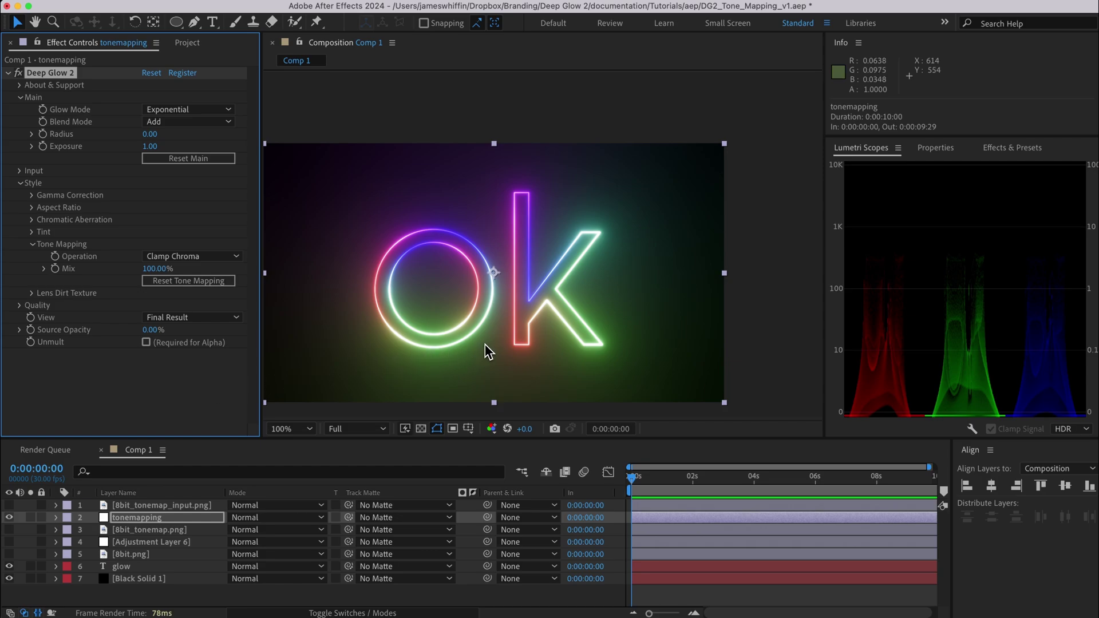
- Hide the tonemapping layer and turn off the glow layer's Thicc Stroke effect
click(9, 518)
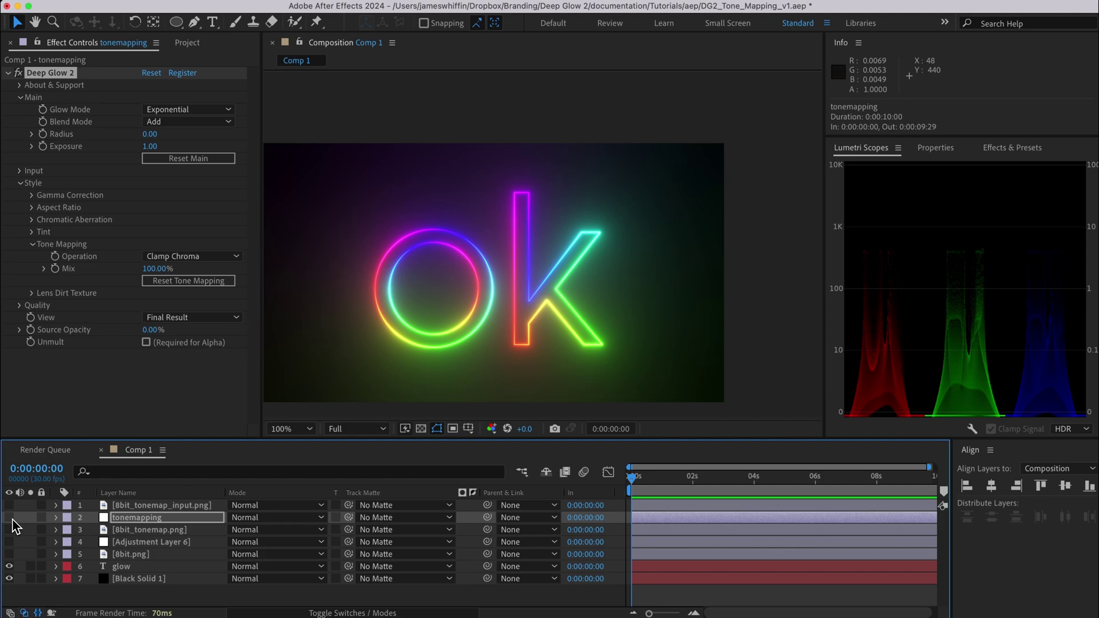
click(121, 566)
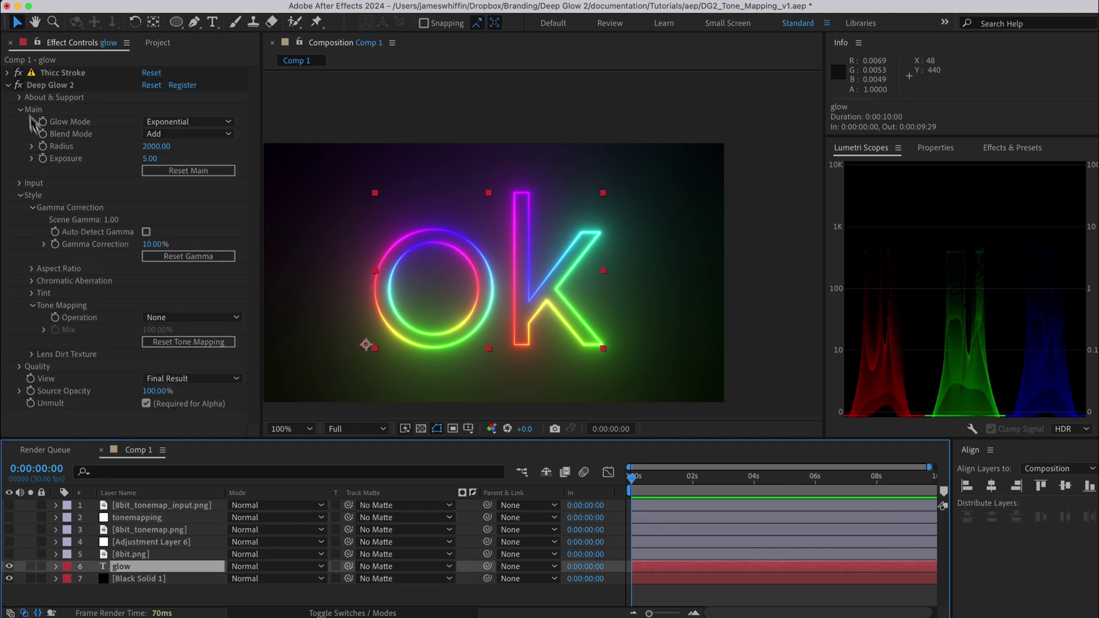
click(19, 73)
- Give the ok text a red FF0000 stroke colour
click(935, 148)
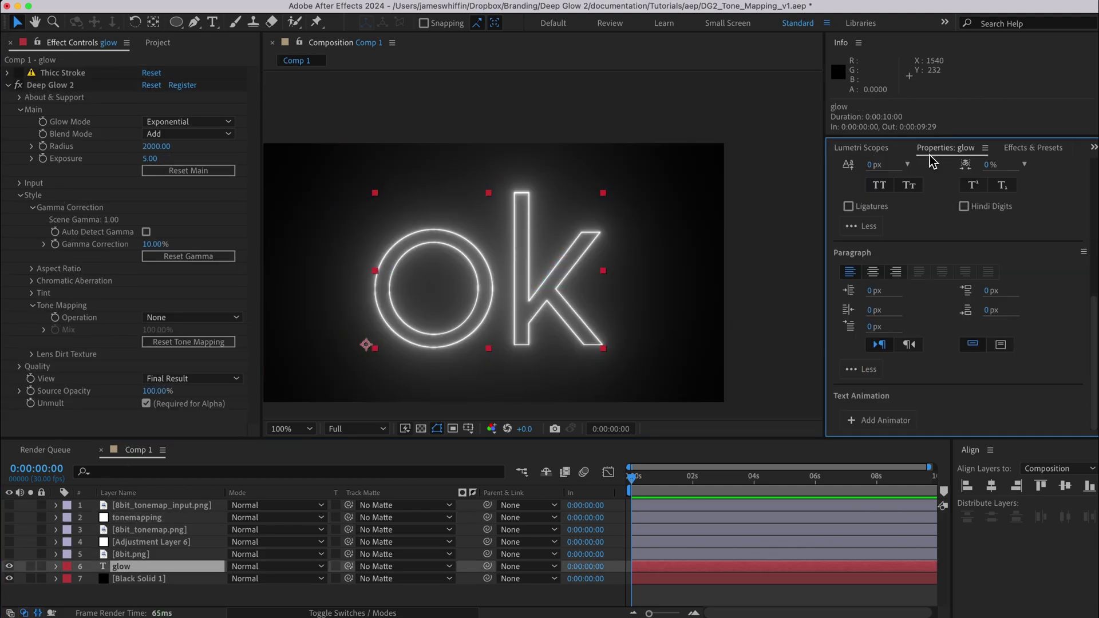
scroll(882, 367, up, 5)
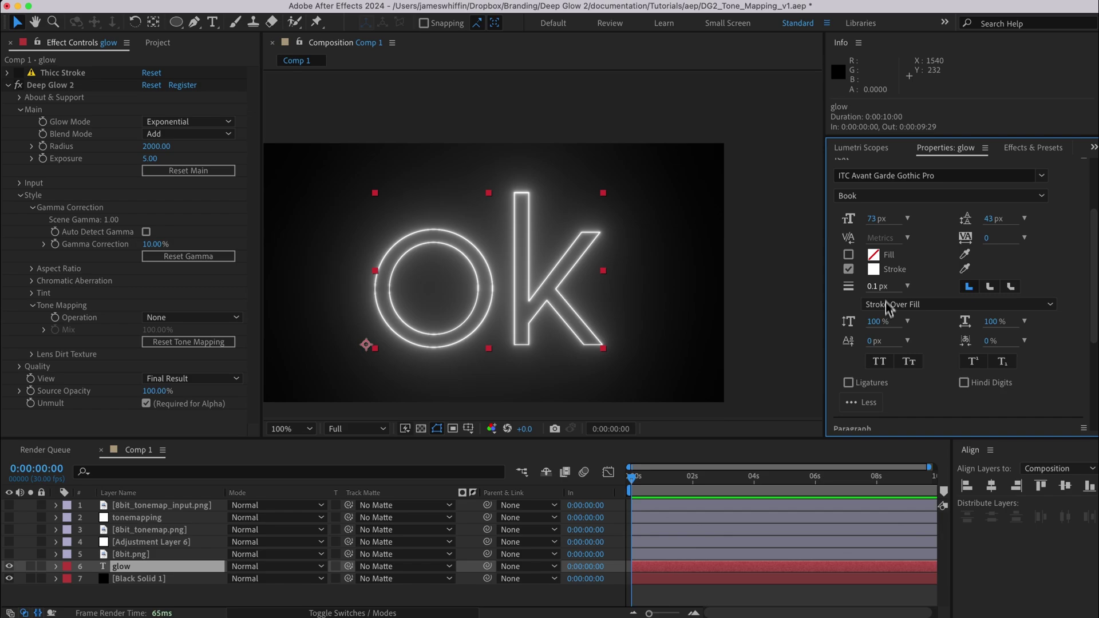
click(875, 270)
text(FF0000)
click(661, 369)
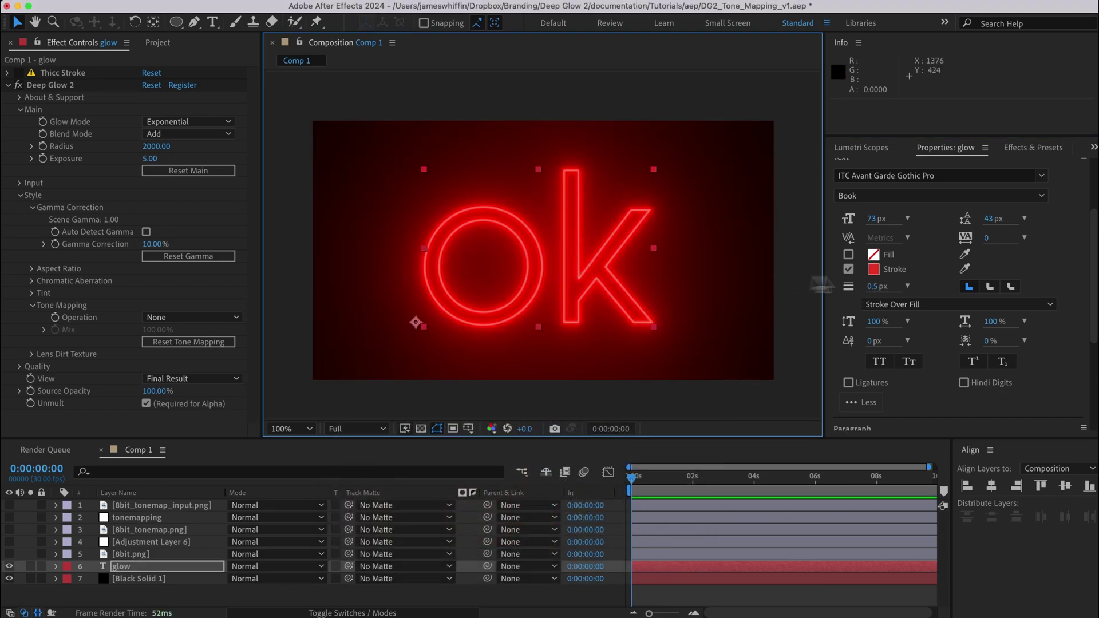
scroll(592, 282, up, 2)
drag(476, 273, 448, 263)
- Queue Comp 1 for rendering and set its output file name
key(super+m)
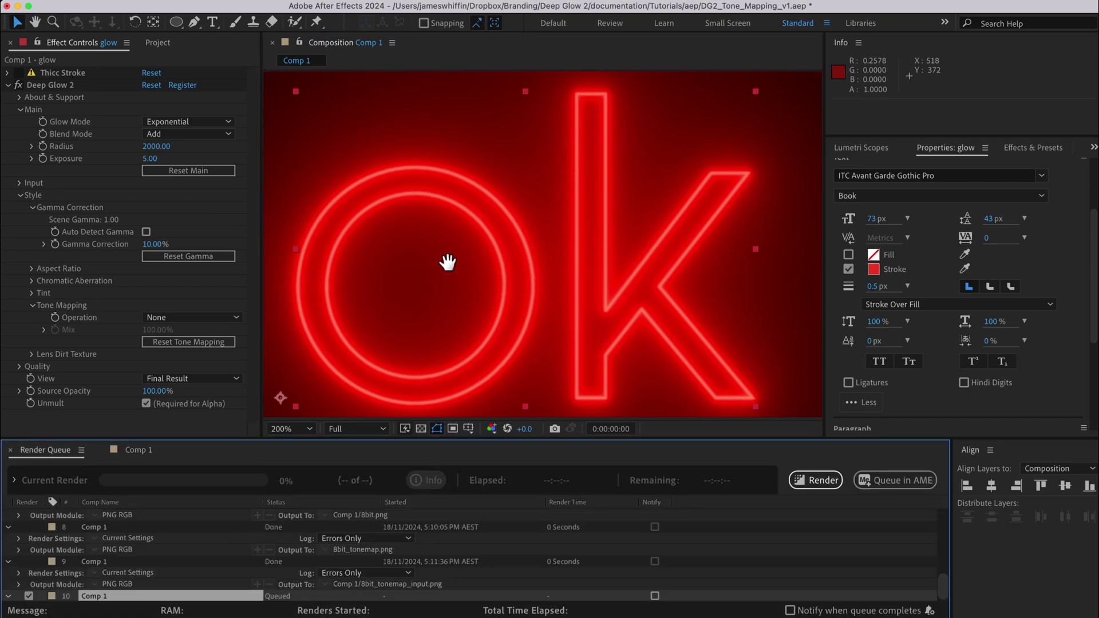
scroll(343, 515, down, 1)
click(377, 597)
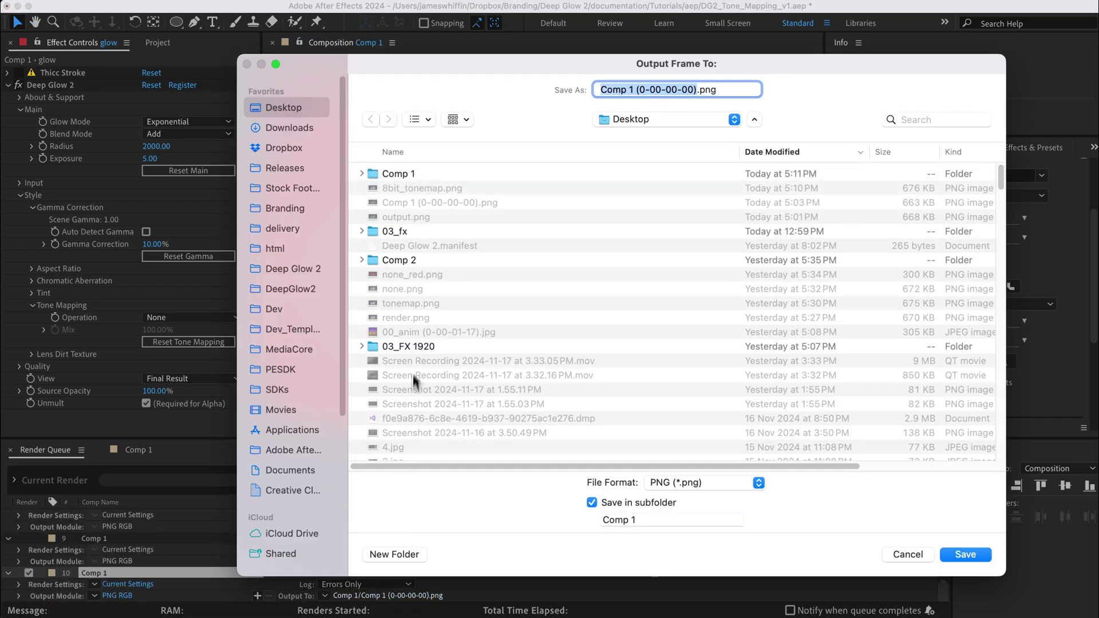
text(ok)
key(Return)
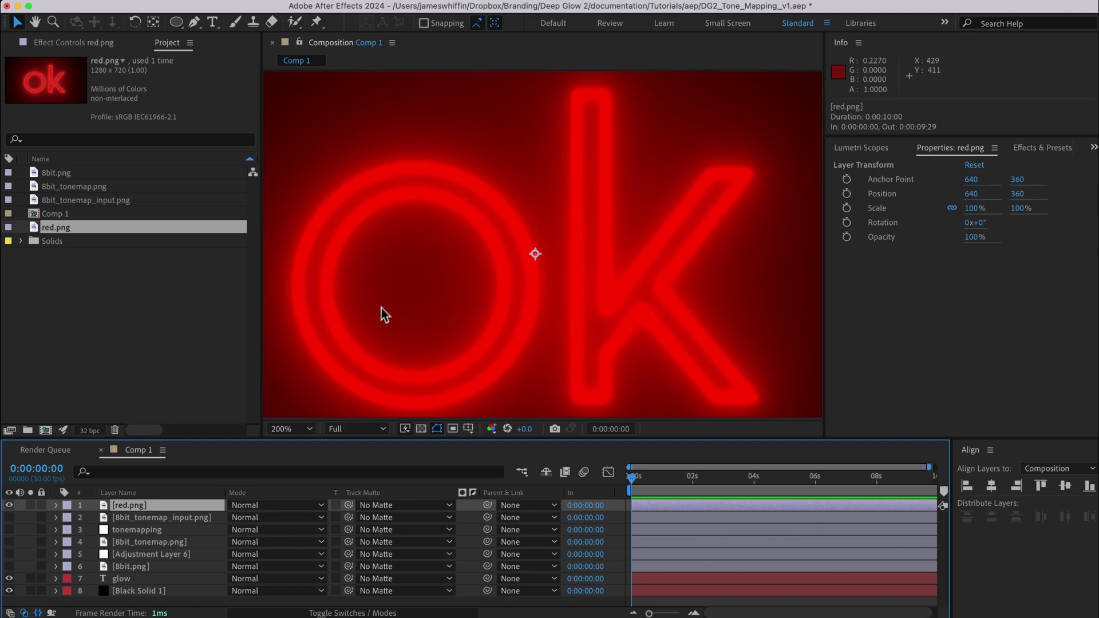
- Toggle the rendered red.png layer to compare with the live glow, then zoom back to 100%
scroll(385, 295, down, 2)
scroll(454, 307, up, 2)
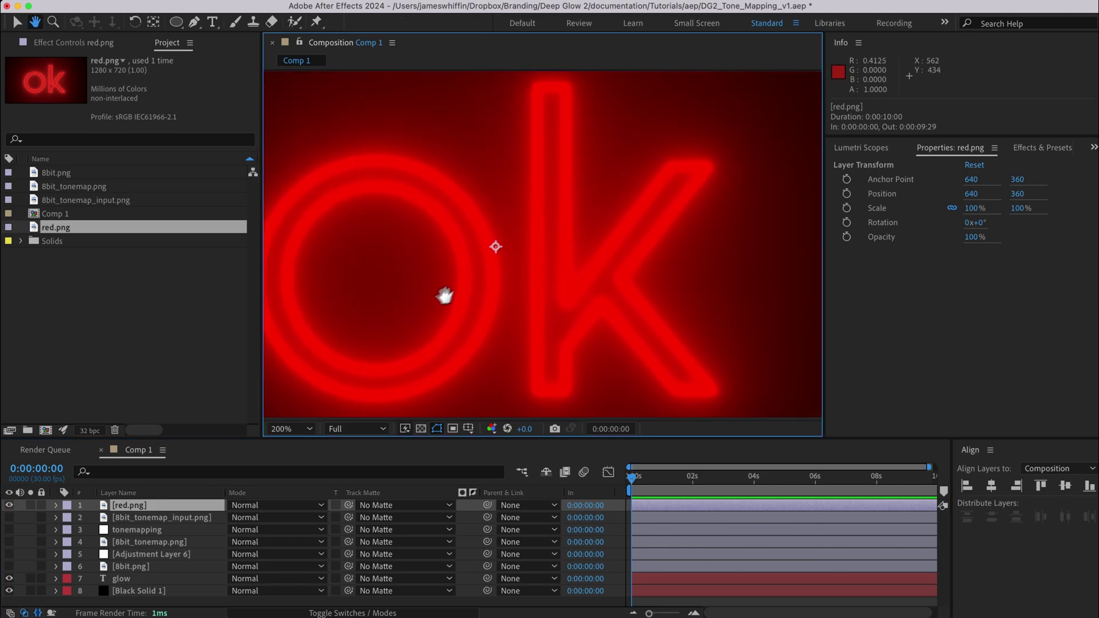
click(10, 505)
click(11, 505)
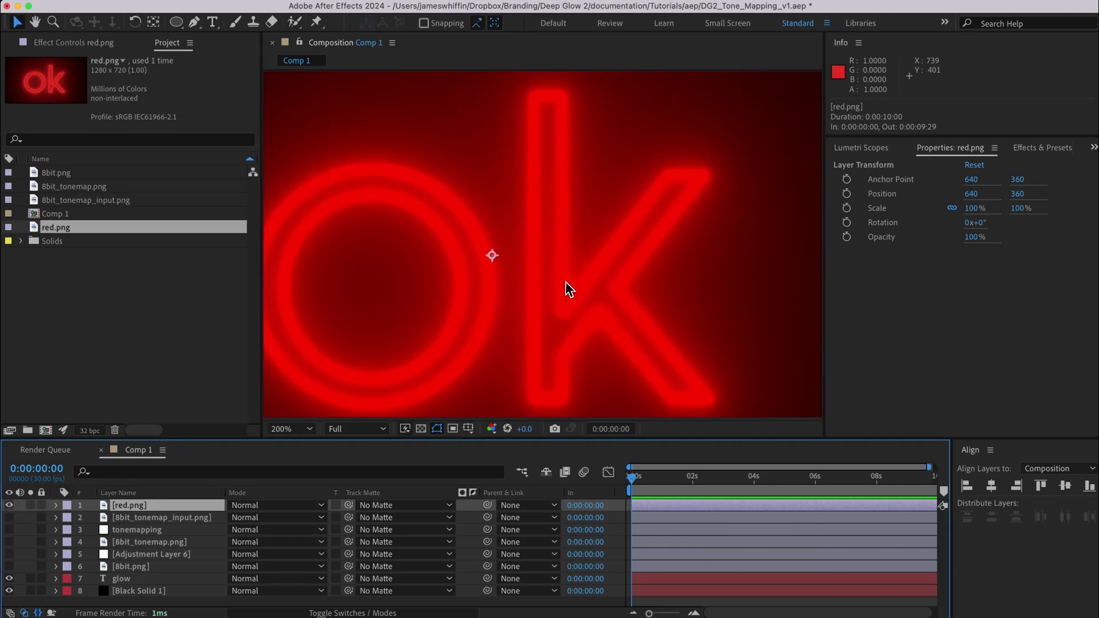
key(comma)
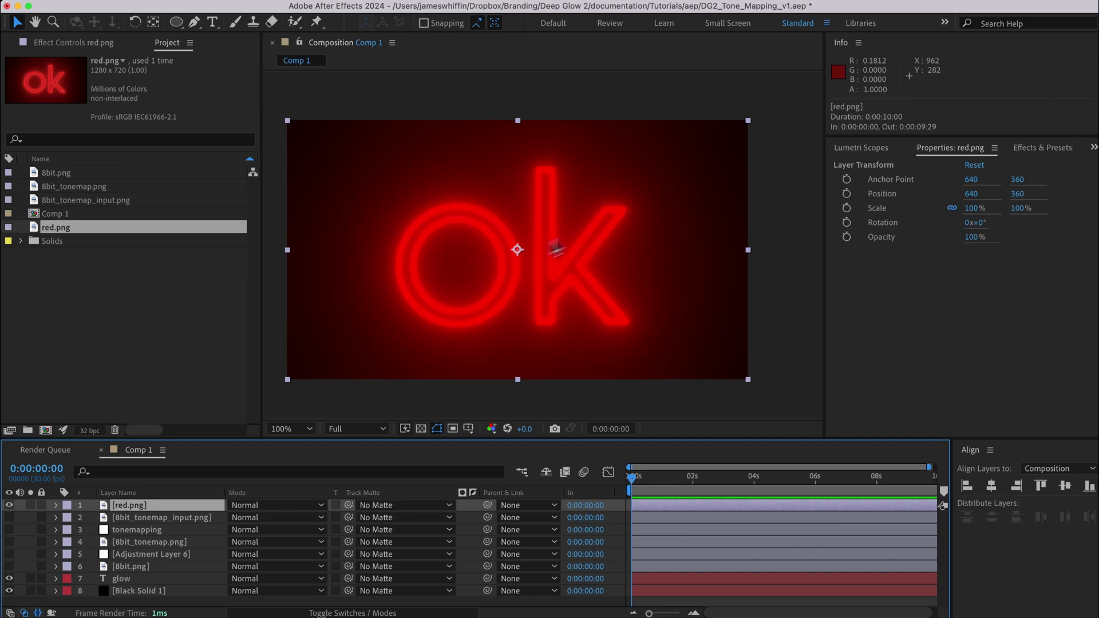
- Delete the red.png layer and nest Comp 1 in a new composition
key(Delete)
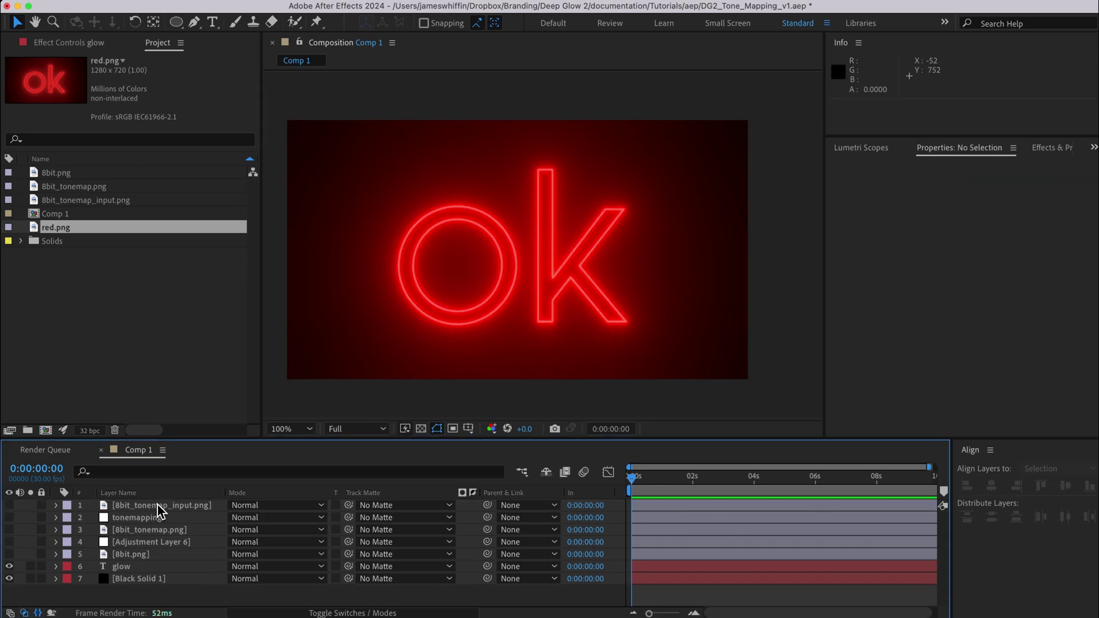
click(119, 400)
drag(59, 213, 48, 431)
- Add an adjustment layer to Comp 2 with Comp 1 as its track matte
key(super+alt+y)
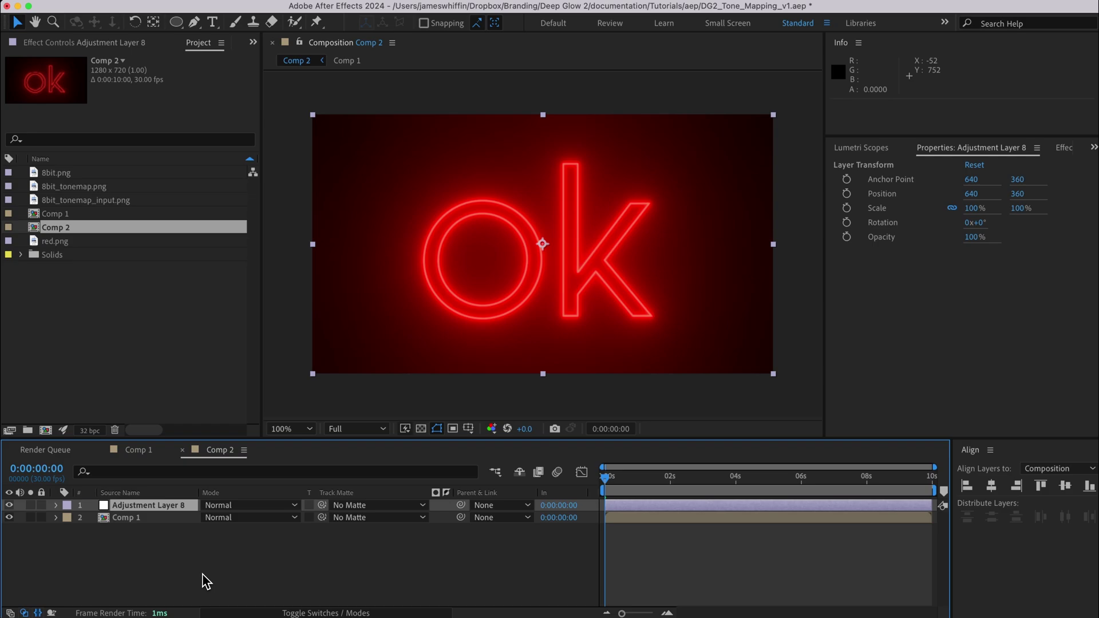
click(336, 510)
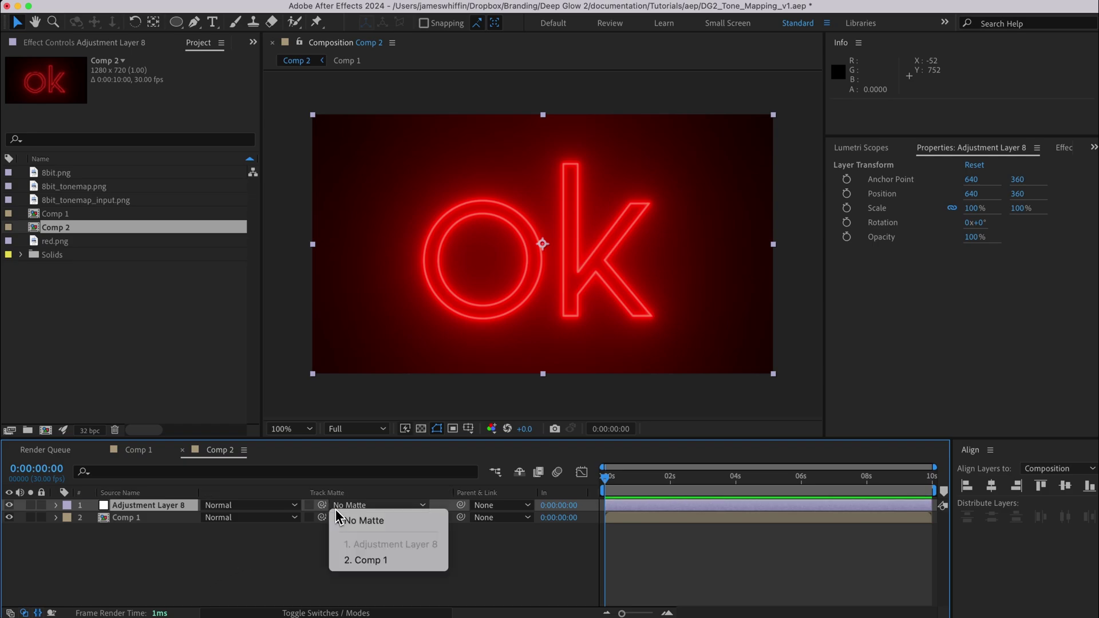
click(347, 560)
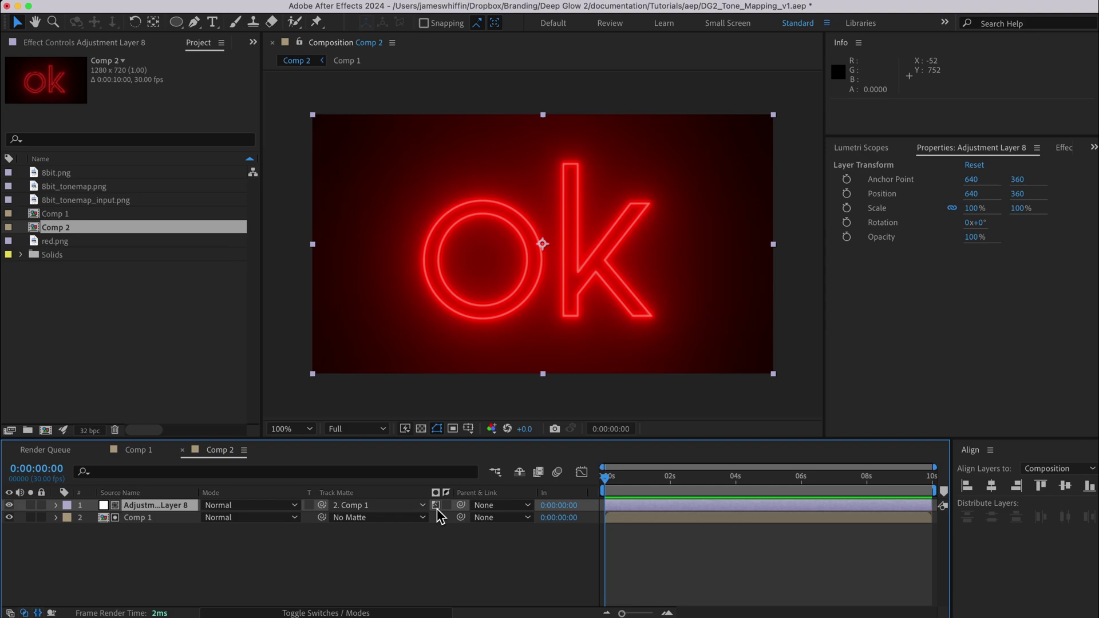
- Apply Tint to the adjustment layer and set Amount to Tint to 0%
key(ctrl+space)
text(tint)
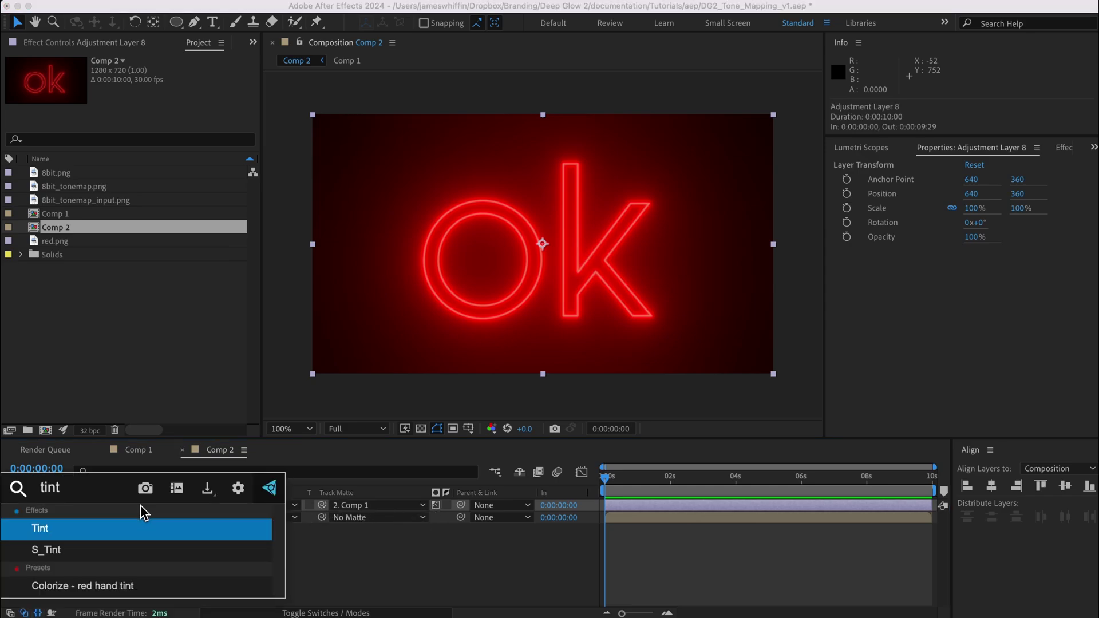
key(Return)
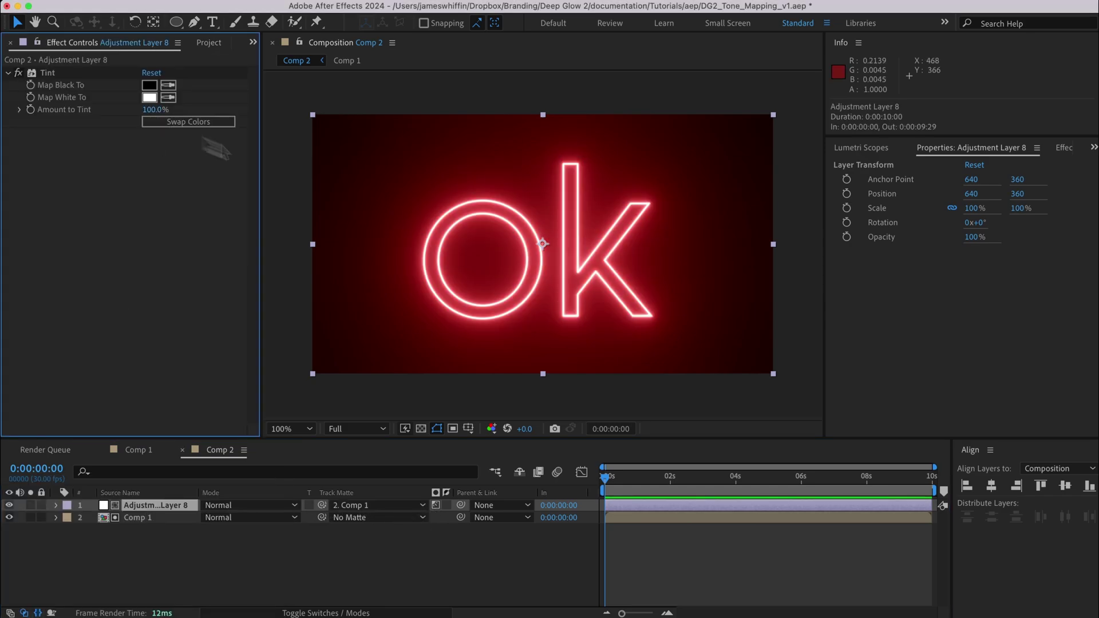
key(period)
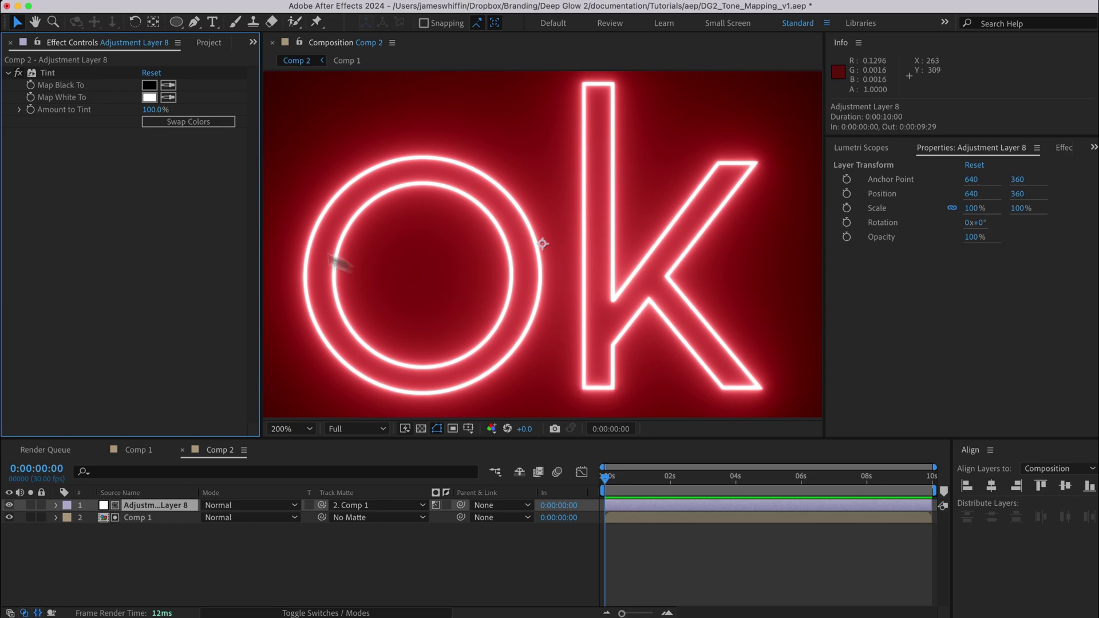
click(155, 109)
text(0)
key(Return)
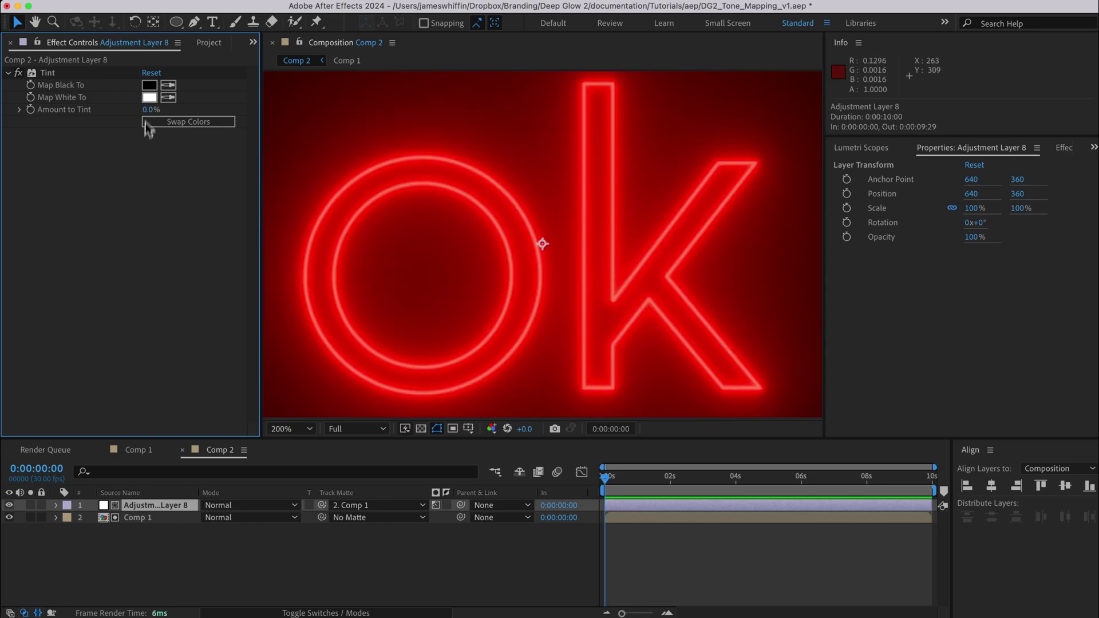
- Preview stronger tint amounts, then set Amount to Tint to 20%
drag(149, 112, 126, 114)
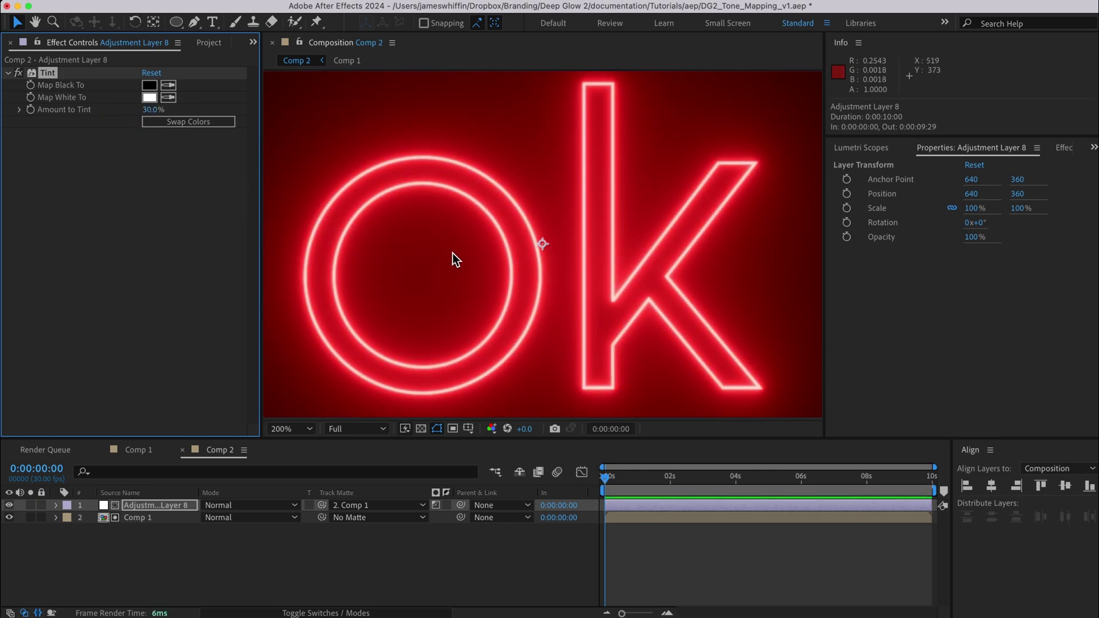
drag(453, 252, 447, 264)
click(152, 110)
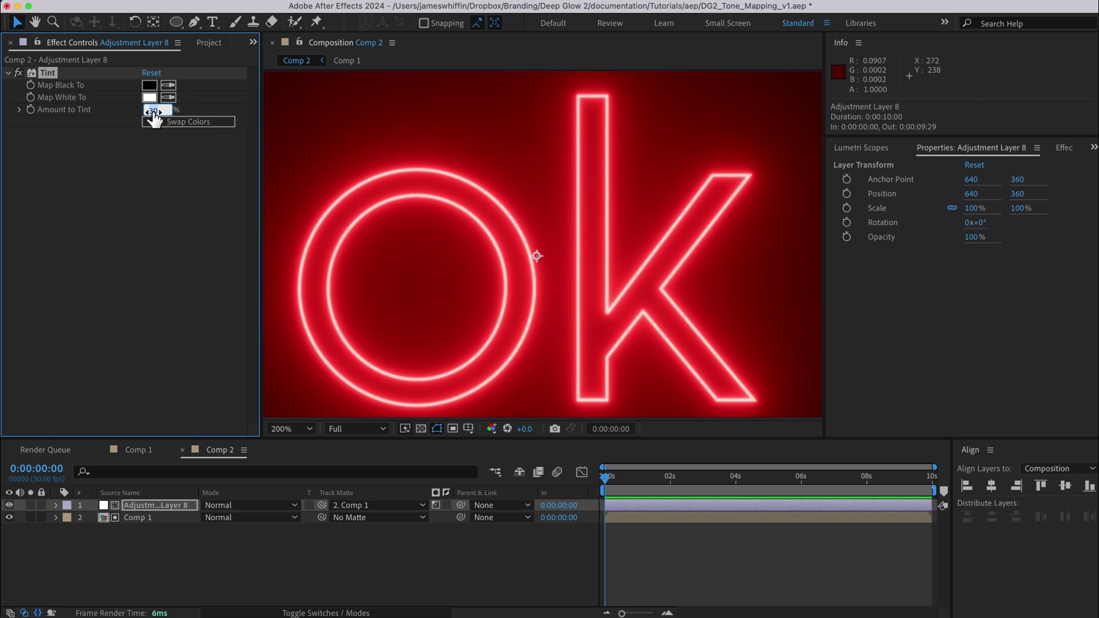
text(20)
key(Return)
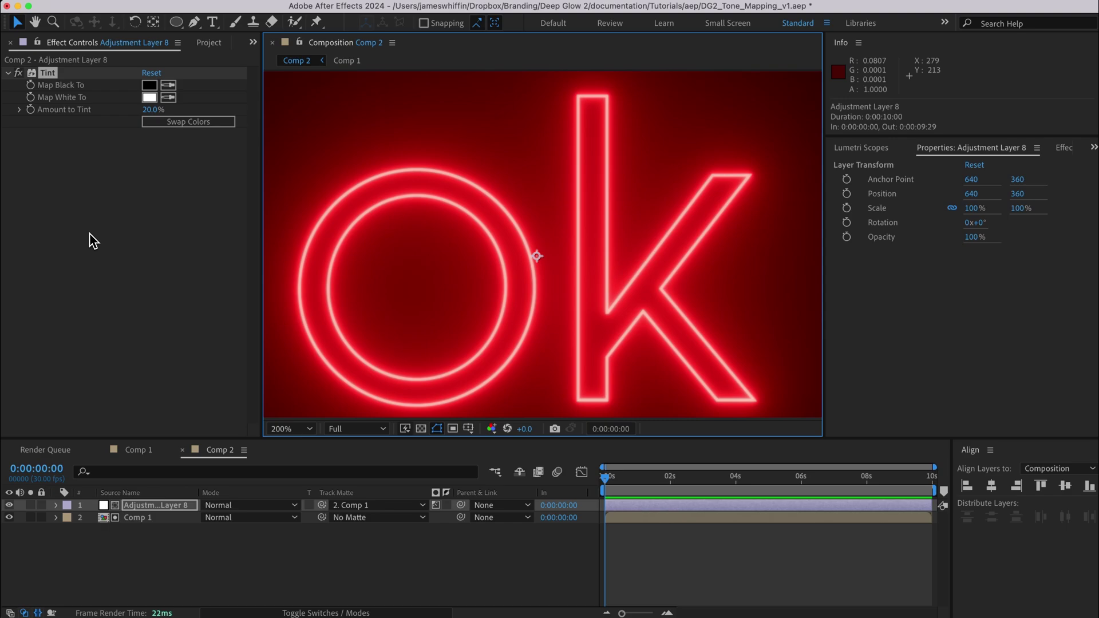
click(174, 555)
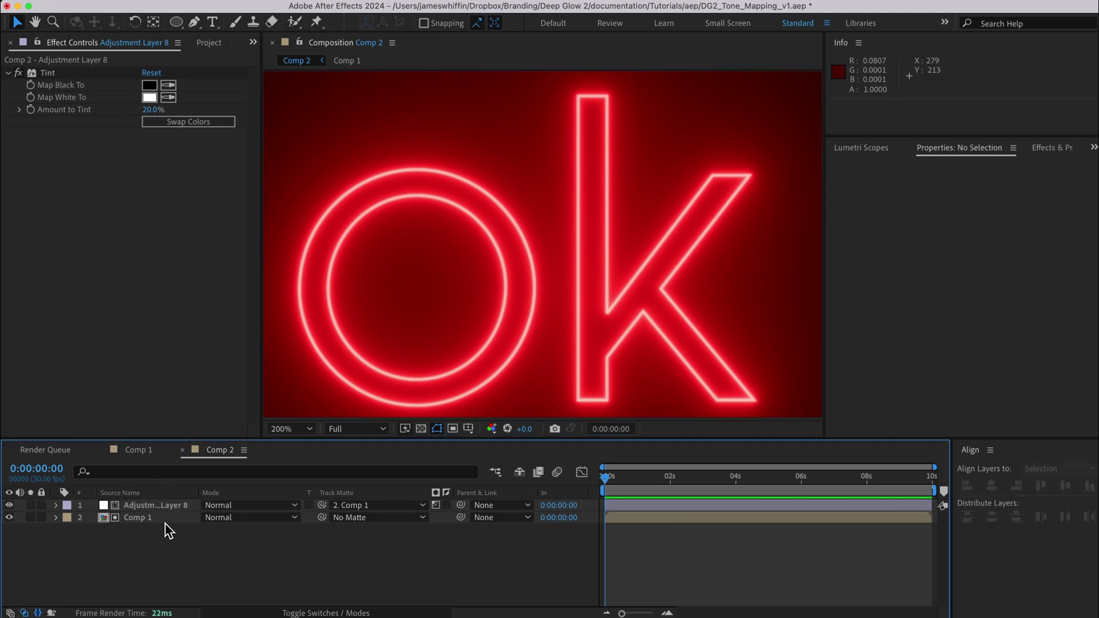
- Render a frame of Comp 2 as red_tint.png
key(super+m)
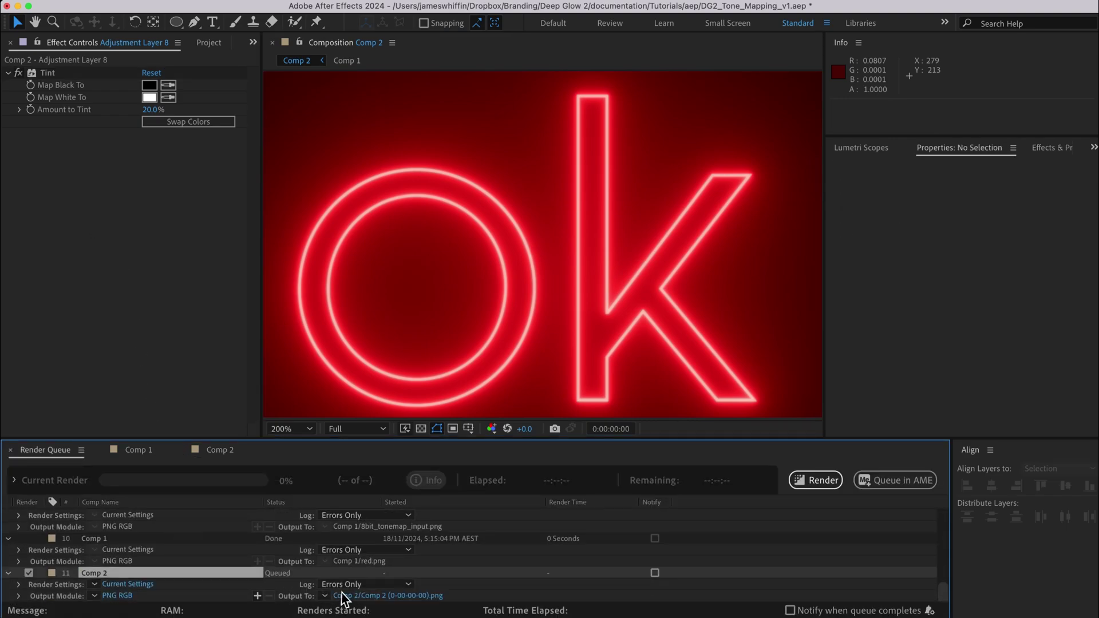
click(342, 589)
text(red_tint.png)
key(Return)
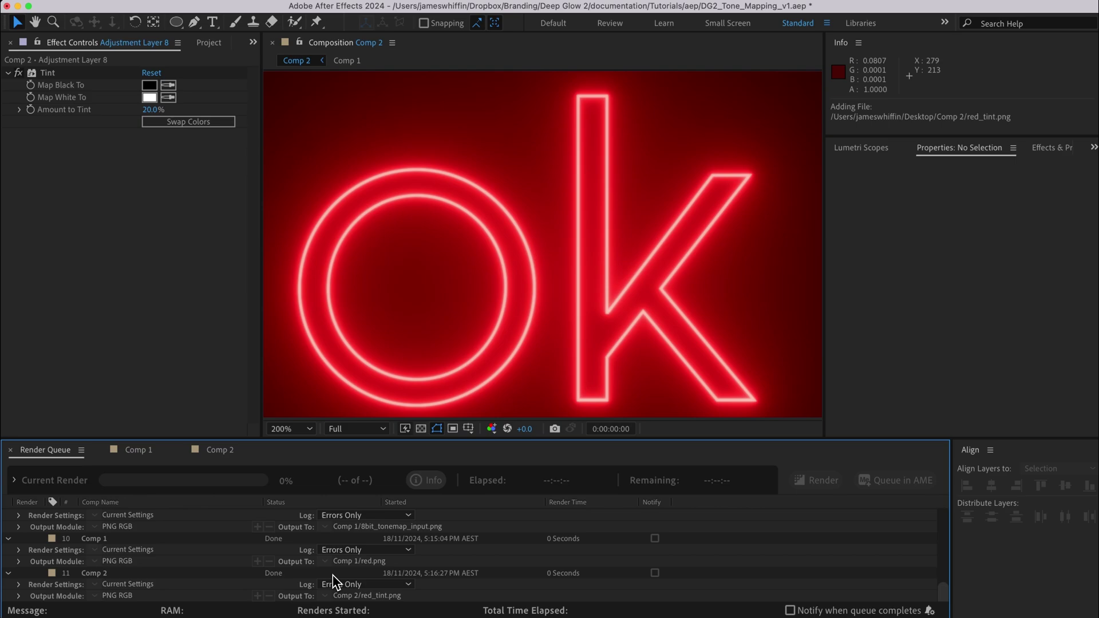
- Place red_tint.png atop Comp 2, then select Comp 1's tonemapping layer
drag(69, 255, 347, 288)
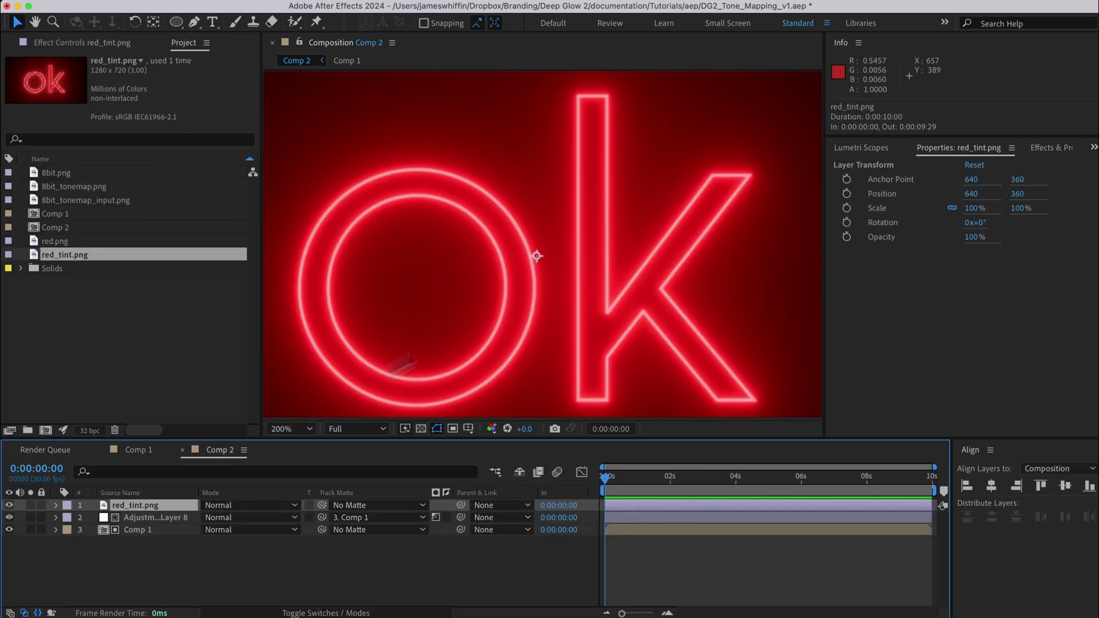
click(138, 450)
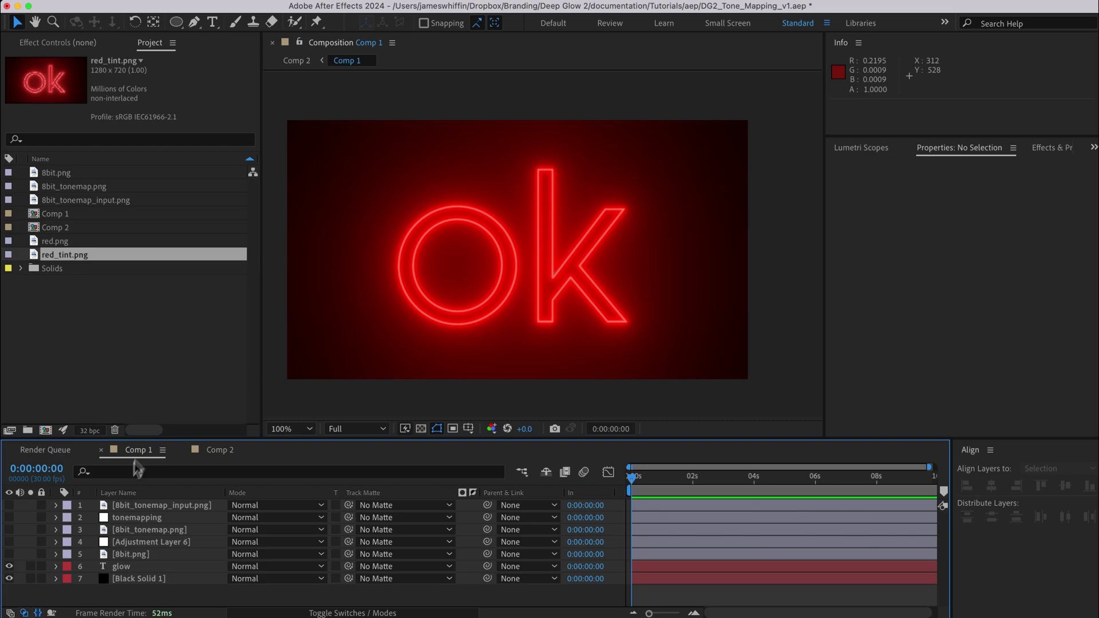
click(126, 521)
- Show the tonemapping layer and set its Deep Glow 2 tone mapping Mix to 20%
click(9, 517)
key(F3)
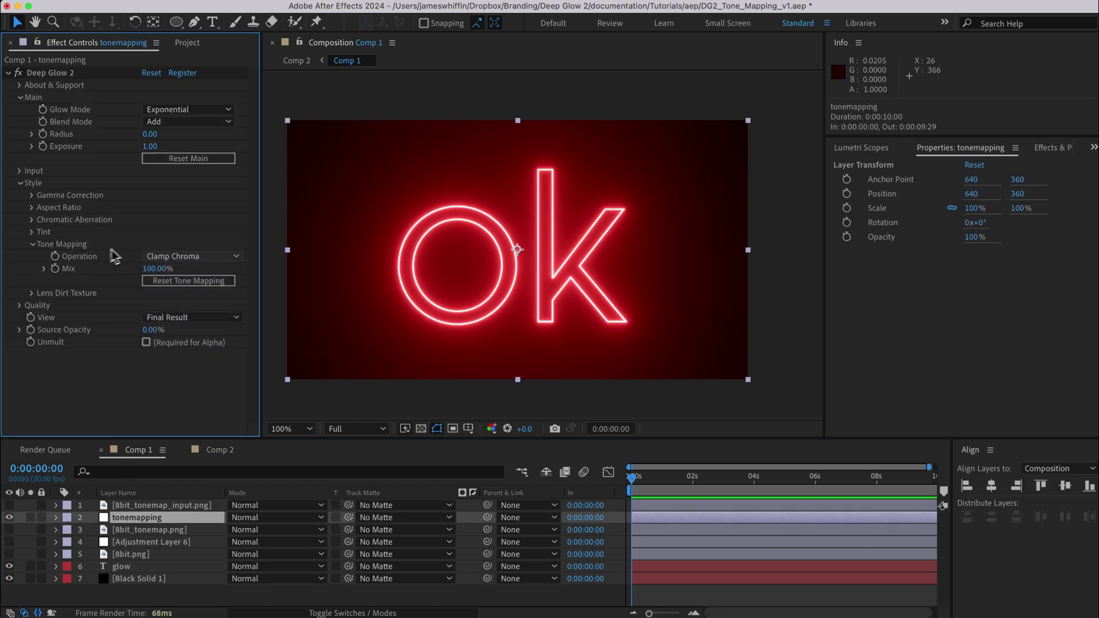
scroll(389, 258, up, 2)
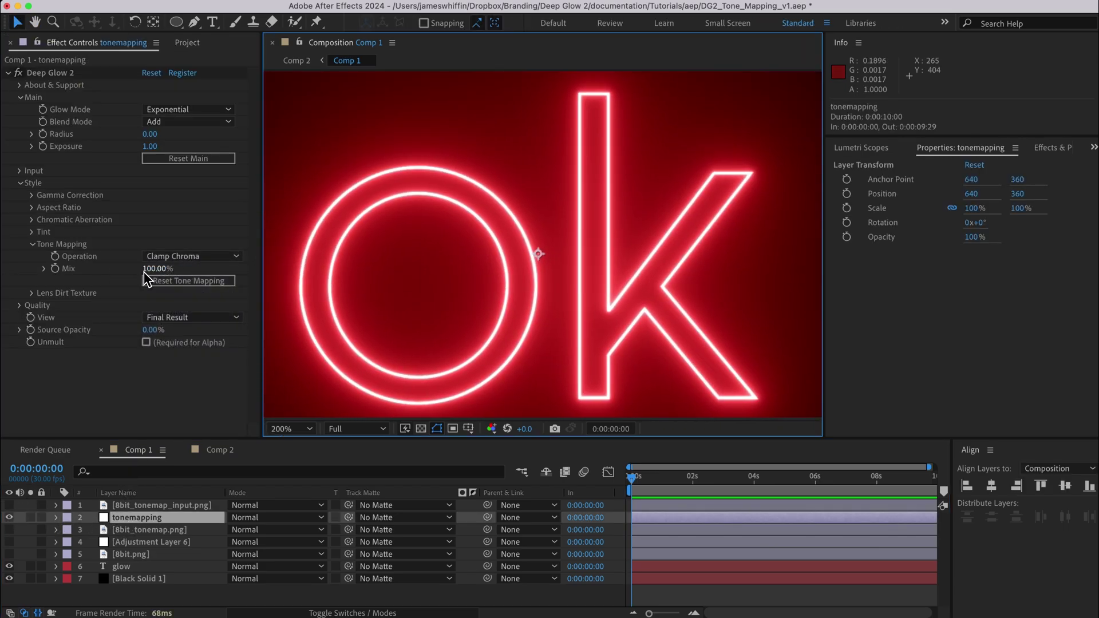
click(150, 269)
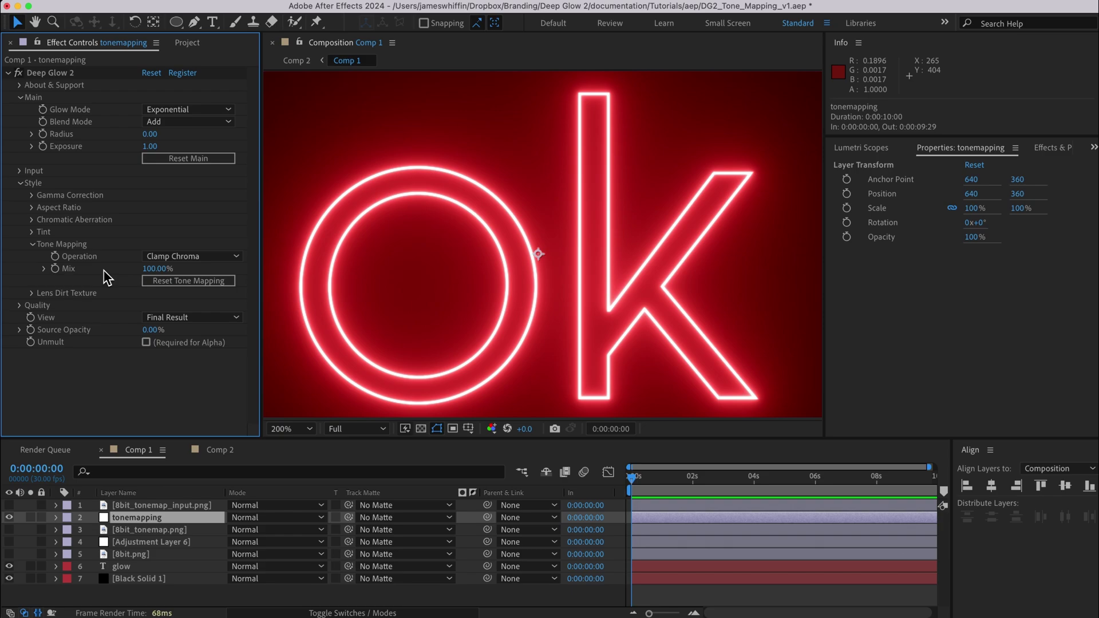
click(135, 273)
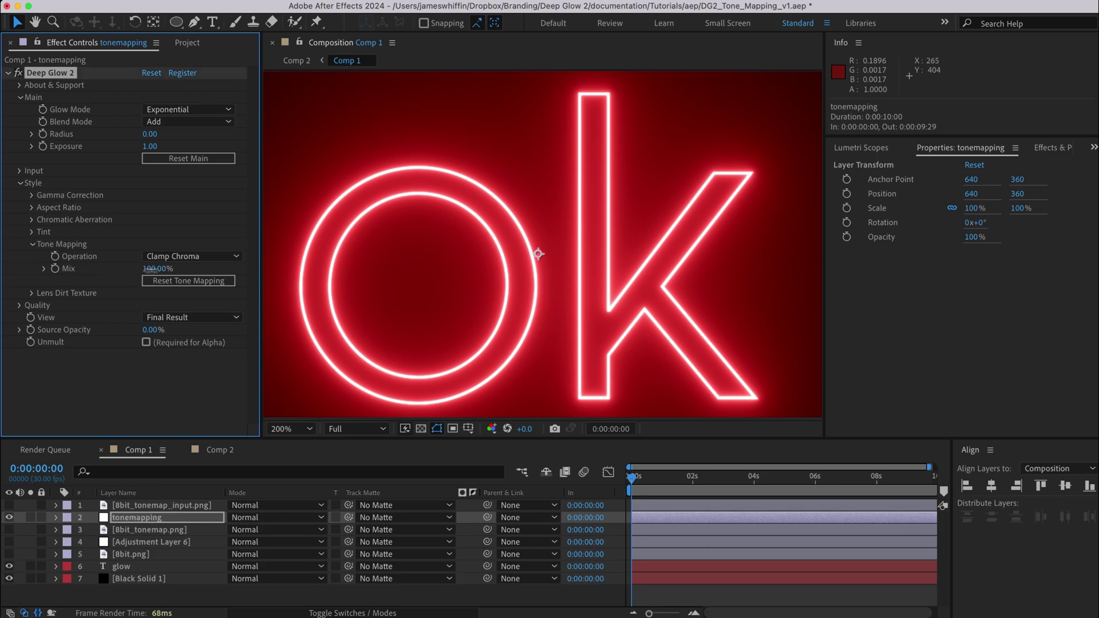
click(144, 268)
click(46, 268)
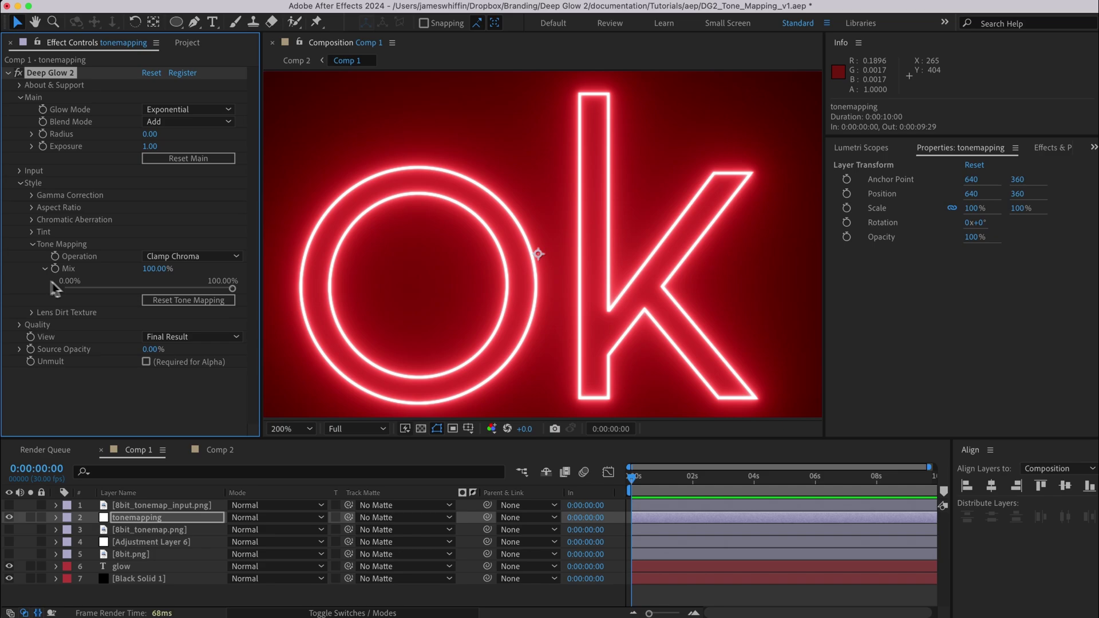
click(150, 269)
key(Return)
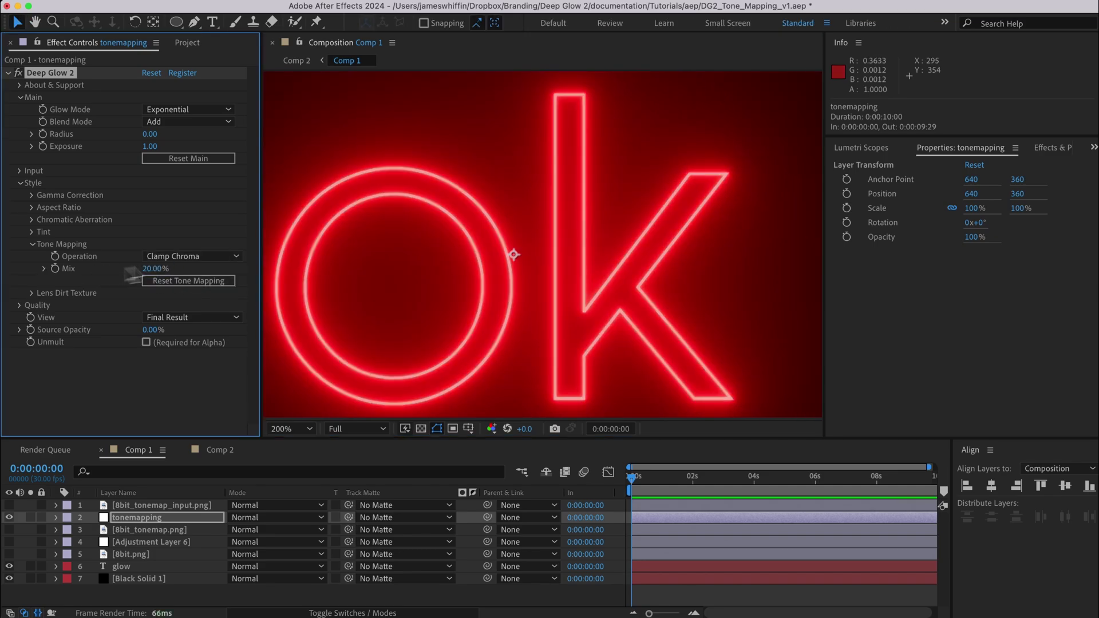
- Switch the tone mapping operator to ACES Filmic and raise Mix to 100%
key(slash)
click(294, 252)
click(222, 259)
click(183, 295)
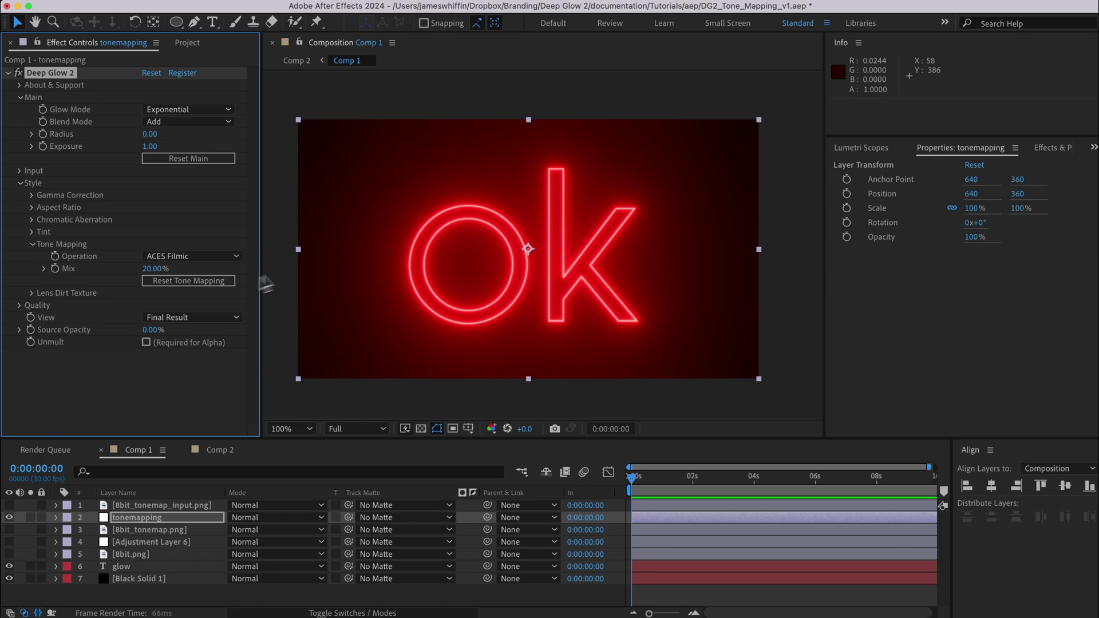
drag(162, 269, 363, 270)
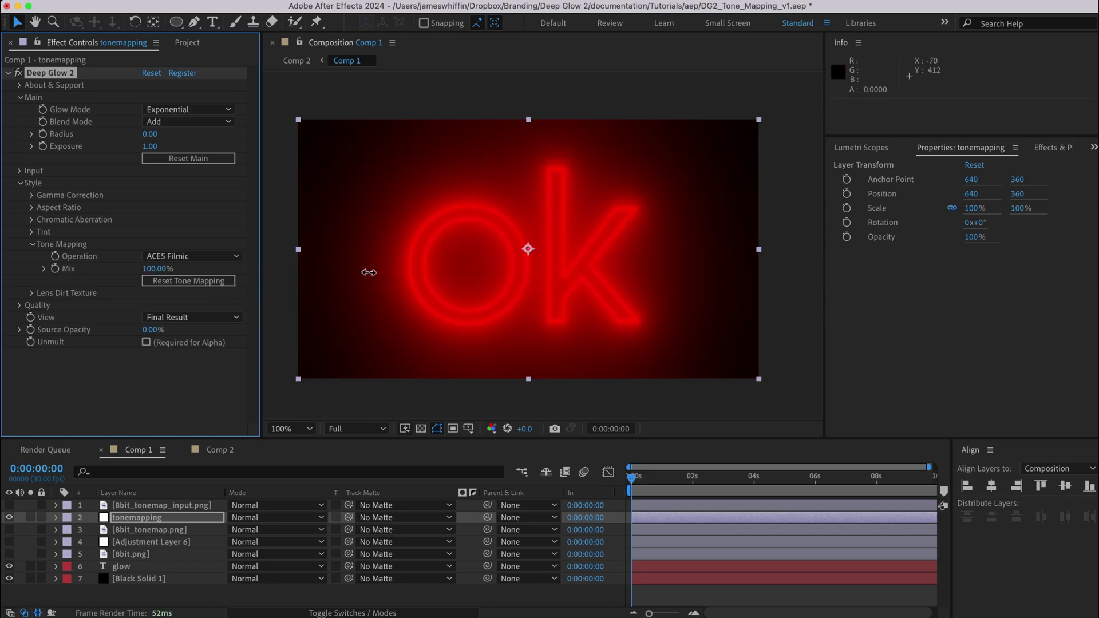
- Turn on the glow layer's rainbow colour effect, keeping ACES Filmic on tonemapping
click(148, 567)
click(21, 81)
click(321, 213)
key(period)
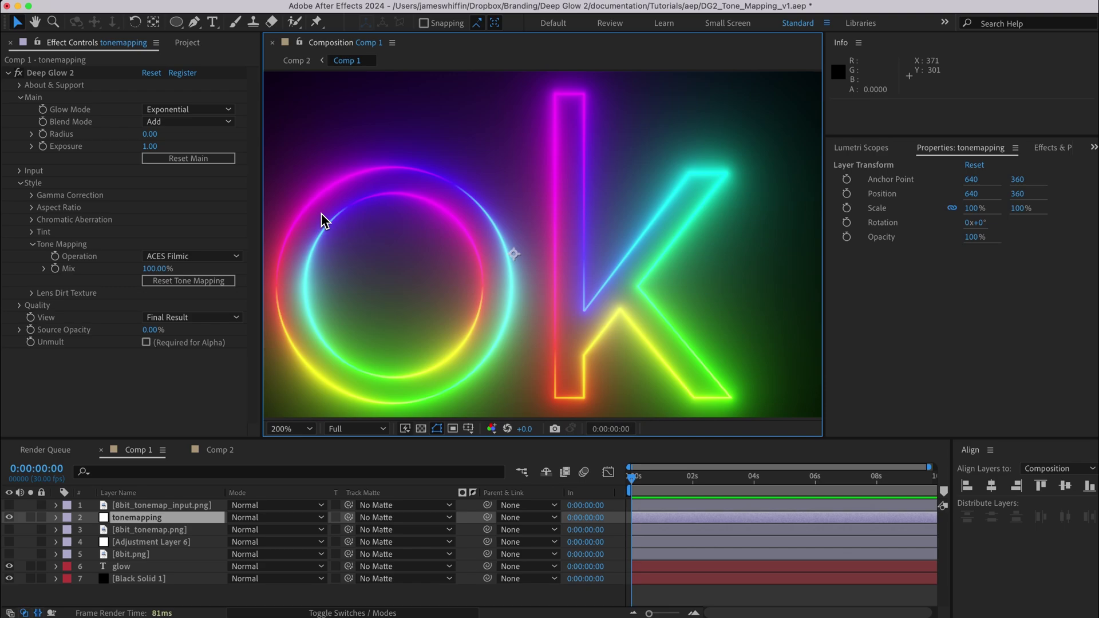
key(slash)
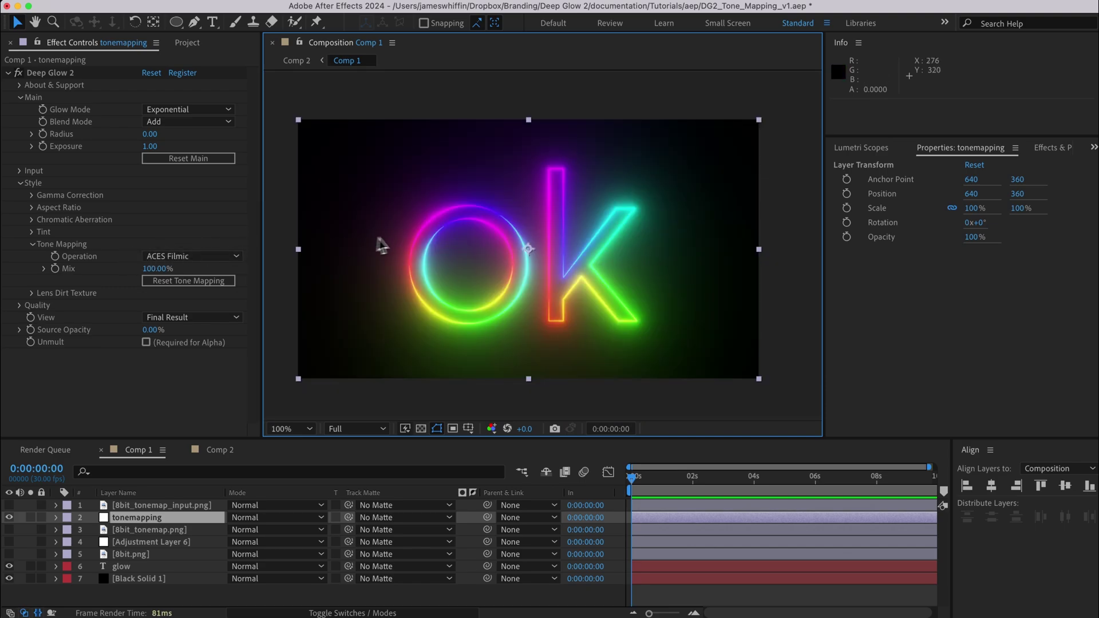
key(period)
click(163, 257)
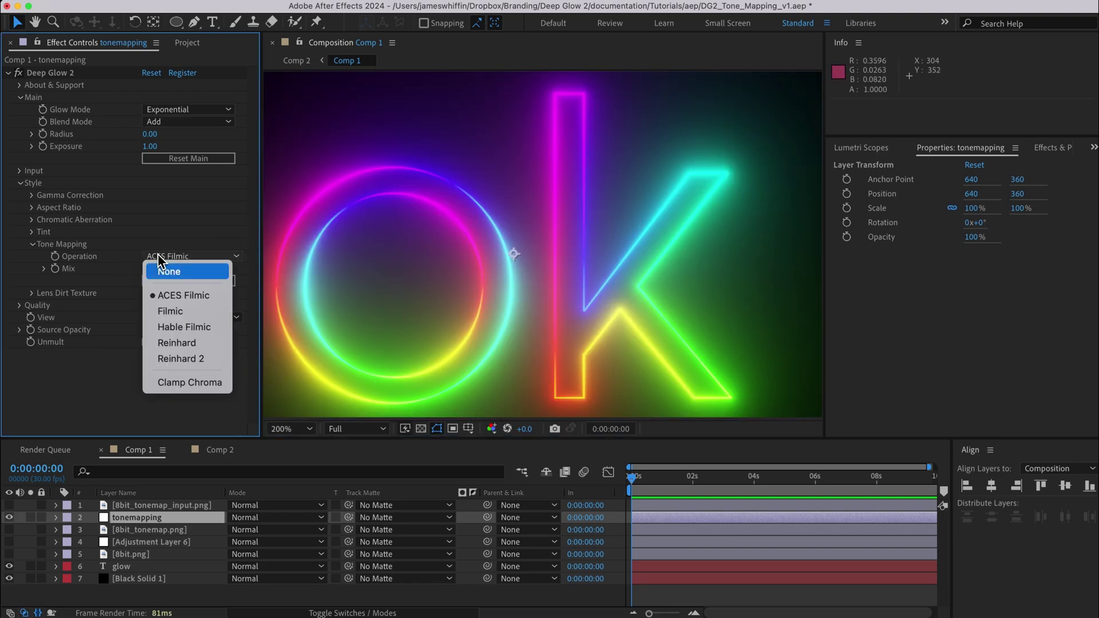
click(180, 295)
key(slash)
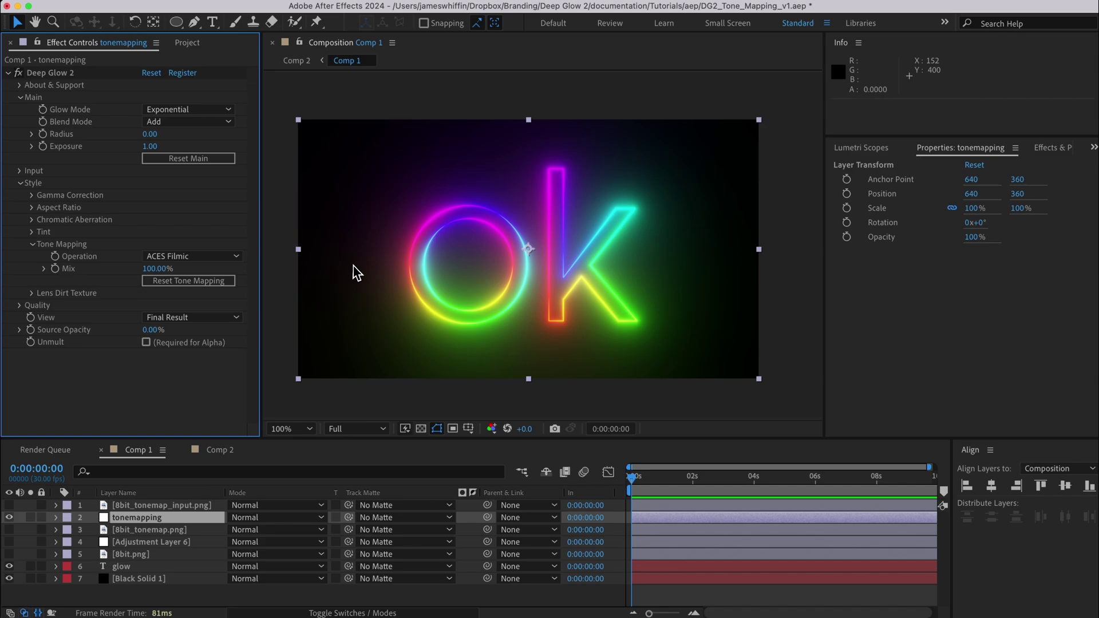
click(292, 257)
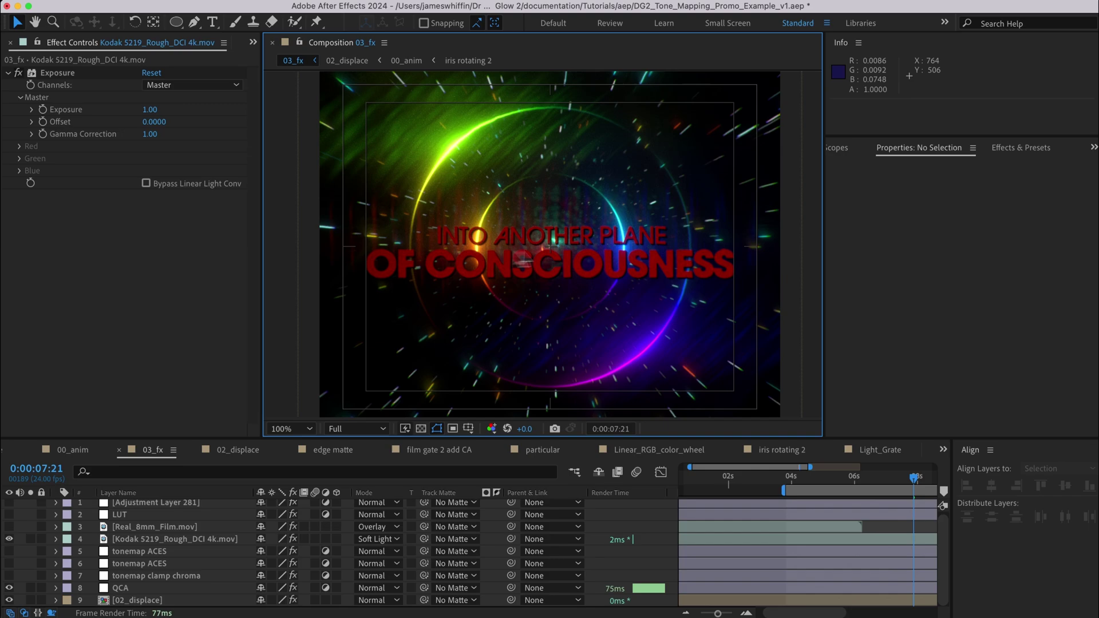
- Select the tonemap clamp chroma layer after checking the tonemap layers' opacity
key(h)
mouse_move(513, 280)
mouse_down()
mouse_move(505, 315)
mouse_move(502, 279)
mouse_up()
key(v)
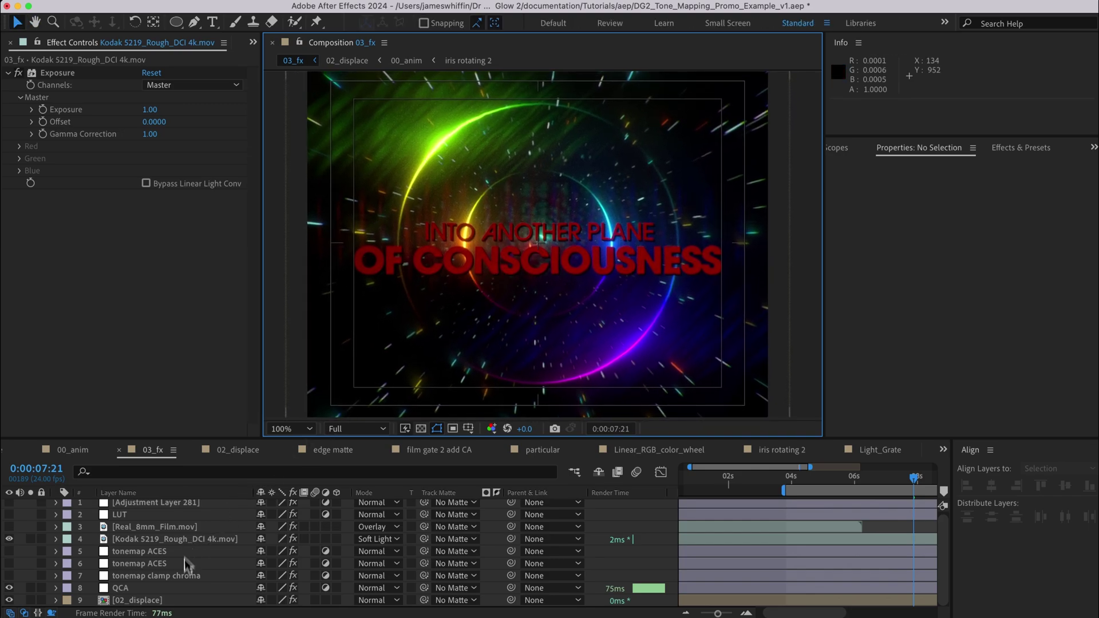
click(177, 579)
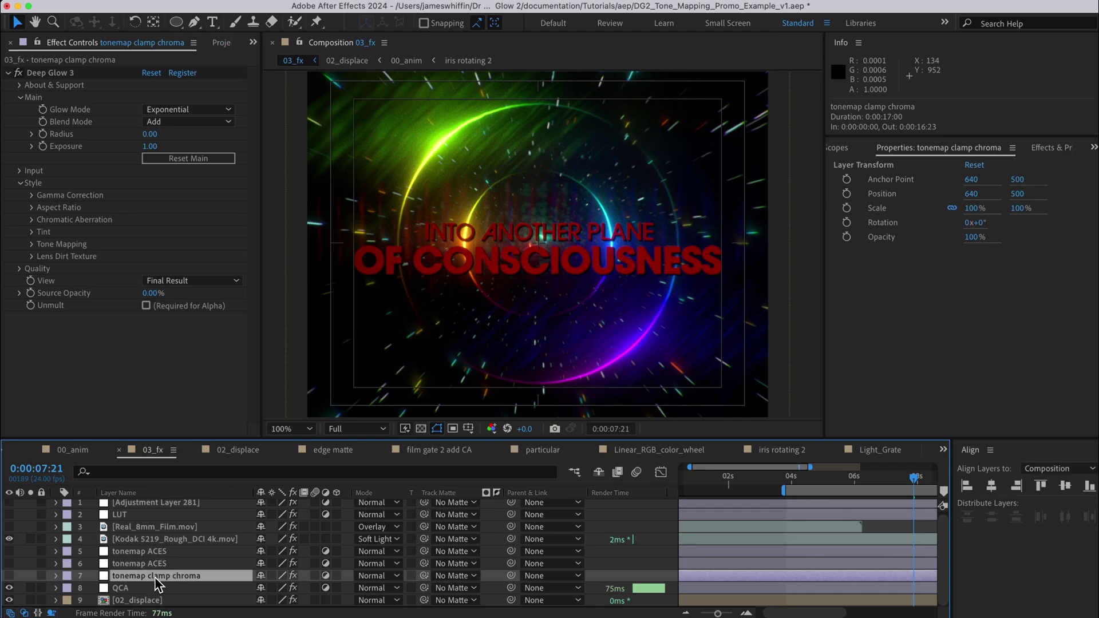
shift+click(155, 557)
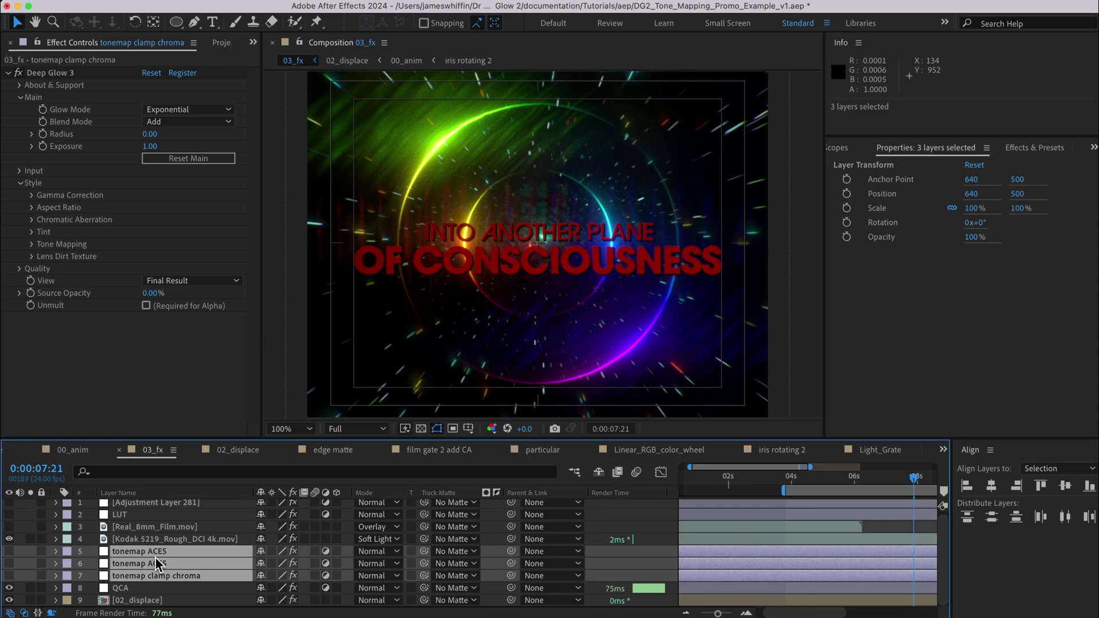
key(t)
click(156, 558)
click(152, 576)
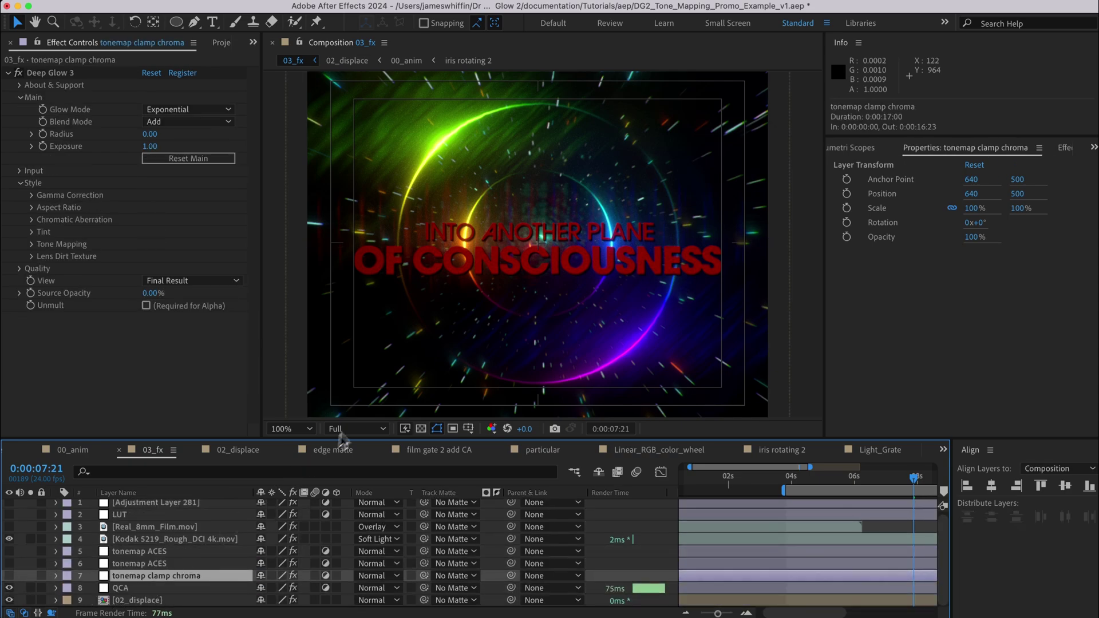
mouse_move(387, 256)
mouse_down()
mouse_move(389, 274)
mouse_move(381, 247)
mouse_up()
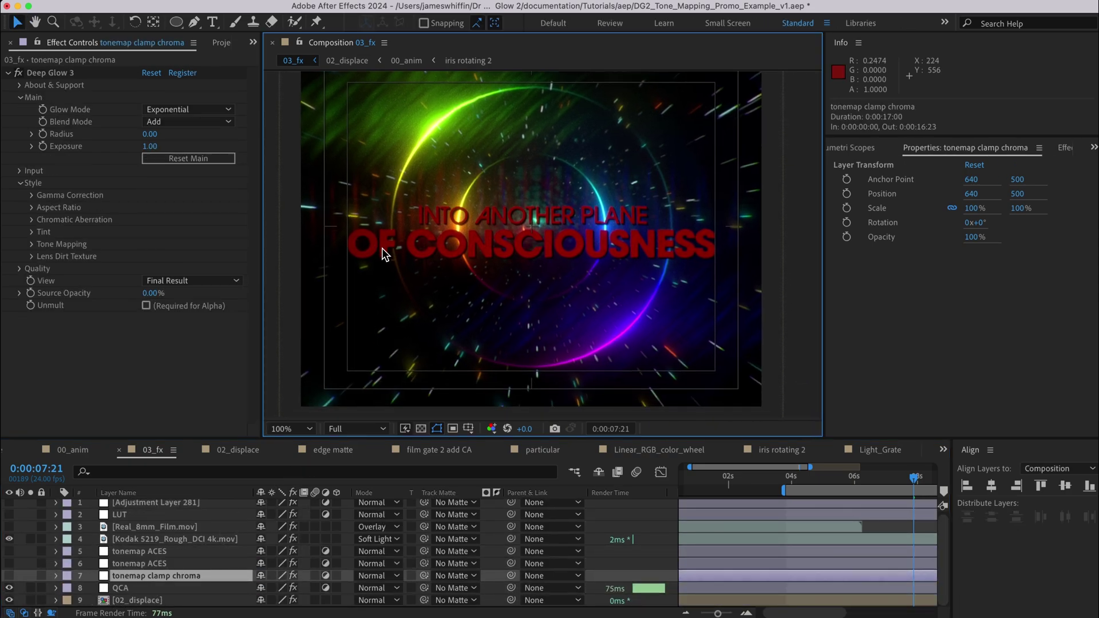
- Switch on tonemap clamp chroma and set its Clamp Chroma Mix to 33%
click(32, 244)
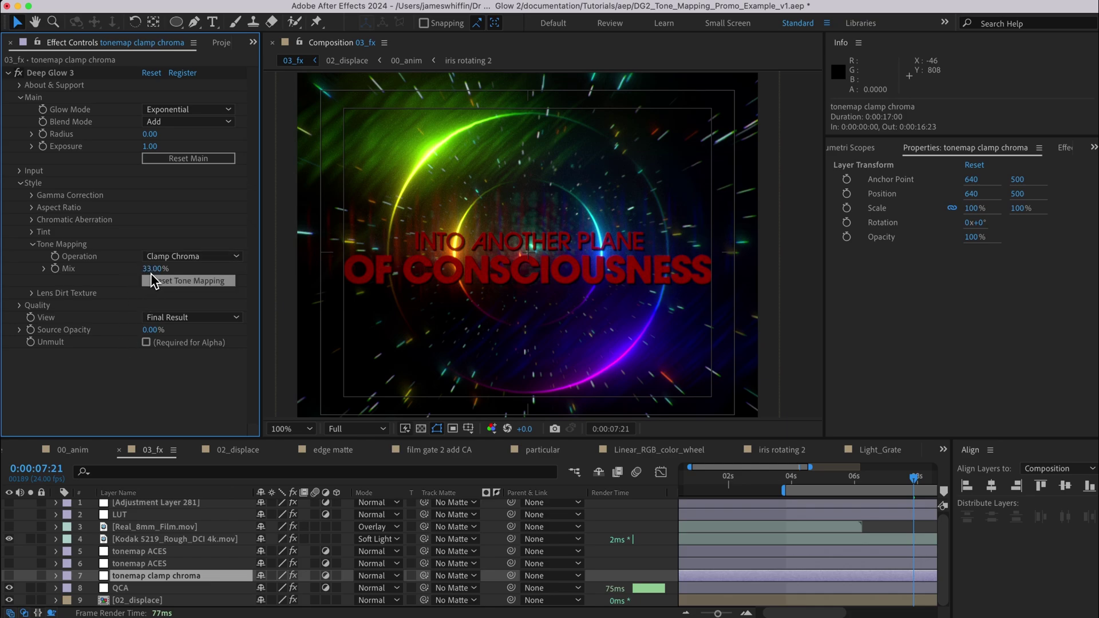
click(9, 575)
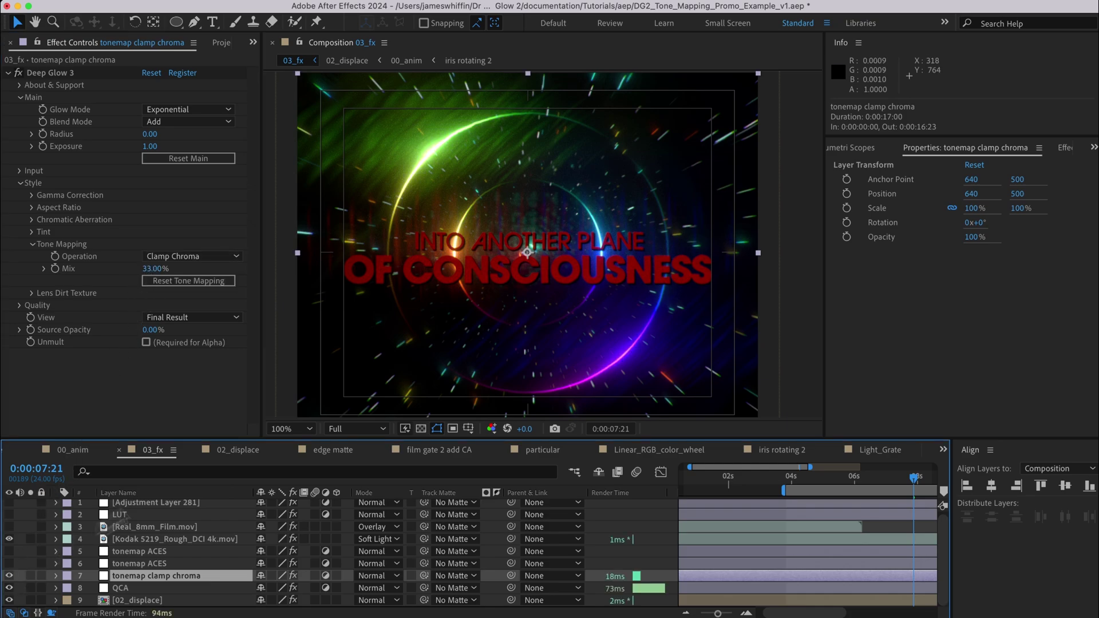
drag(395, 195, 422, 212)
drag(150, 269, 200, 268)
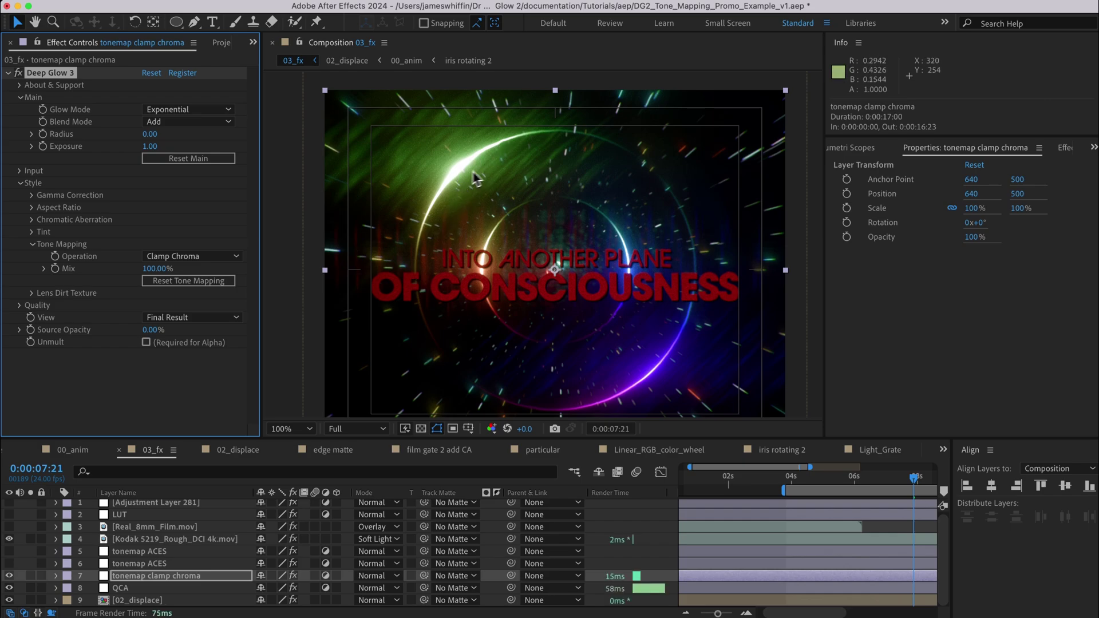
key(super+z)
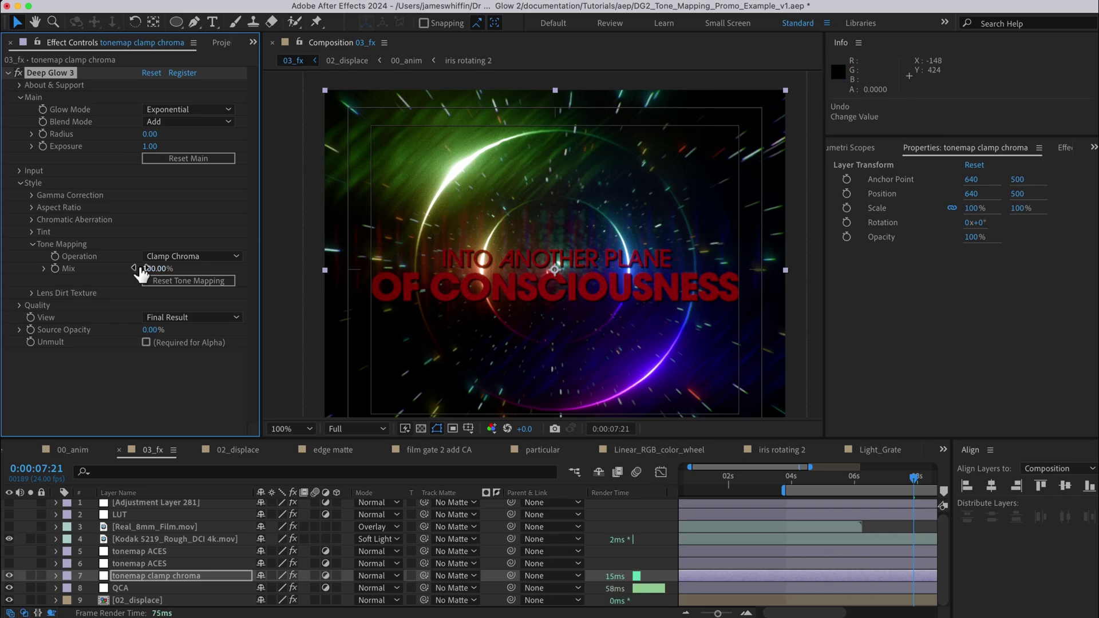
click(144, 269)
text(33)
key(Return)
scroll(425, 232, right, 2)
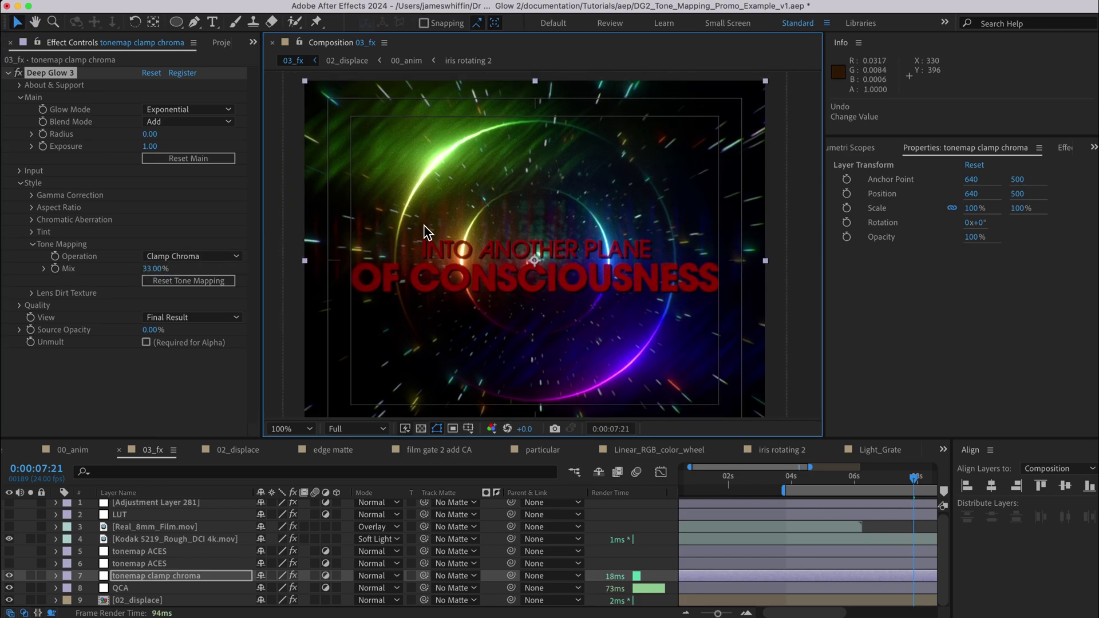
click(161, 564)
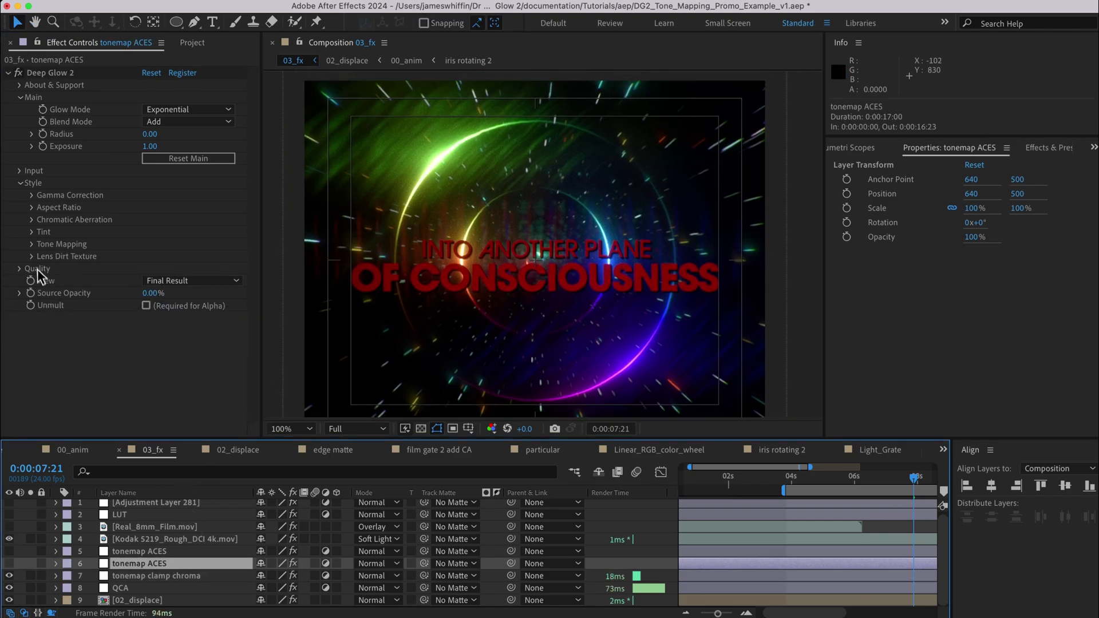
- Switch on the lower and upper tonemap ACES layers, confirming ACES Filmic at 100% Mix
click(32, 244)
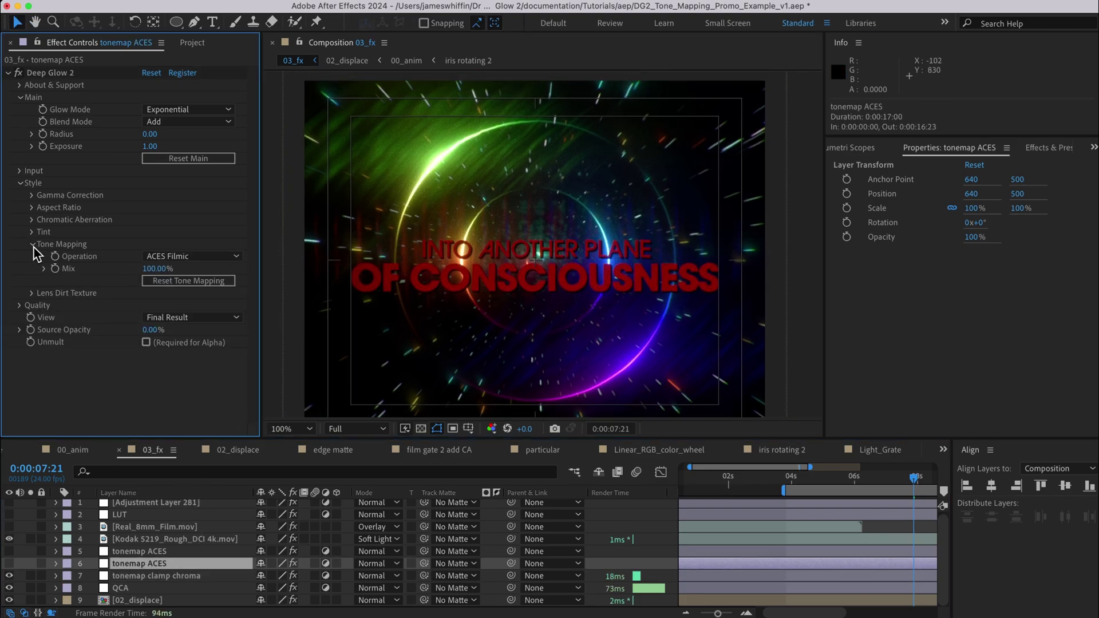
click(9, 564)
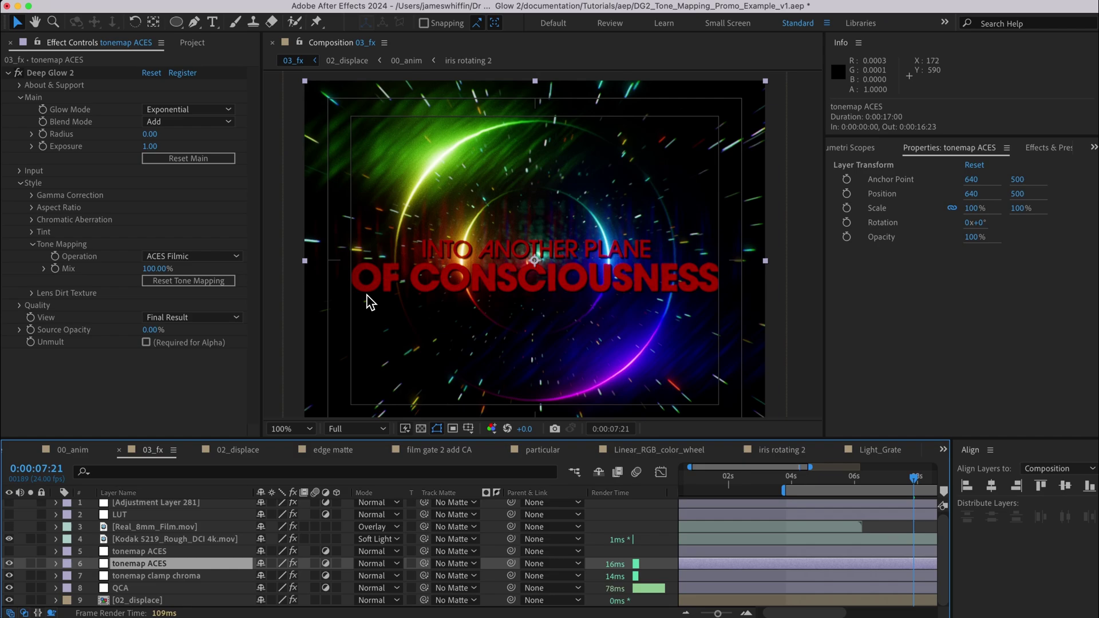
click(137, 552)
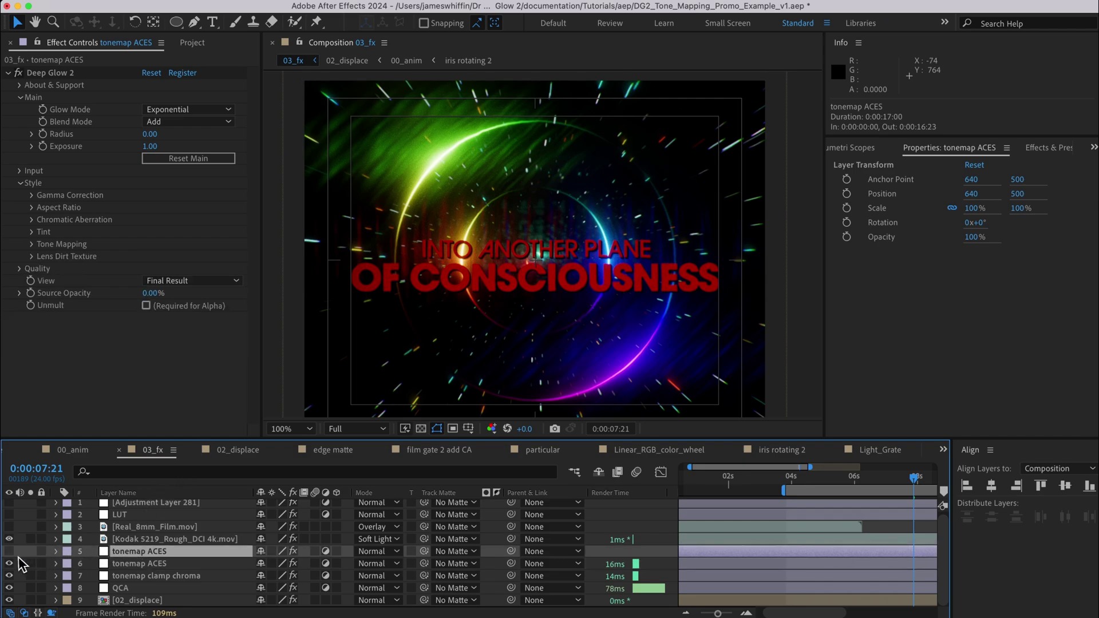
click(33, 245)
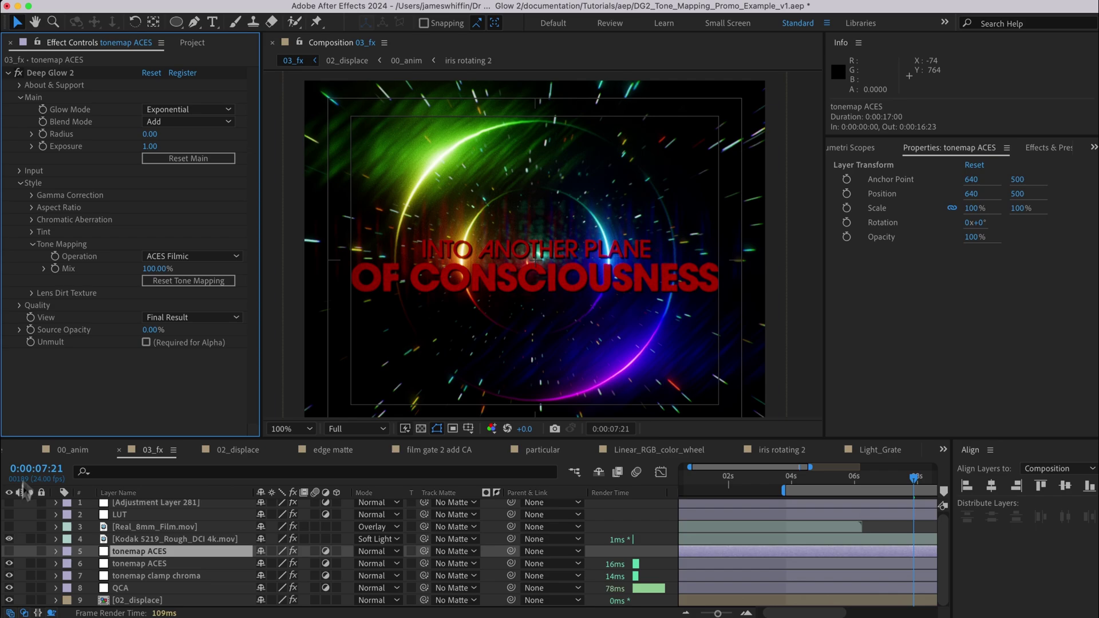
click(9, 551)
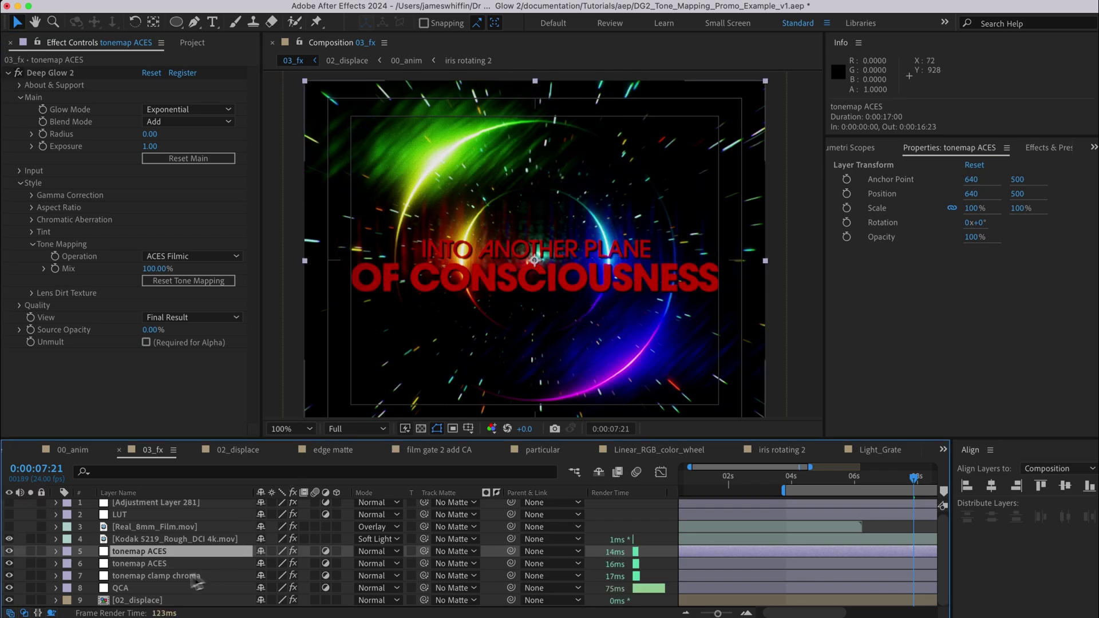
- Set the 02_displace layer's Exposure Offset to 0.02
click(147, 603)
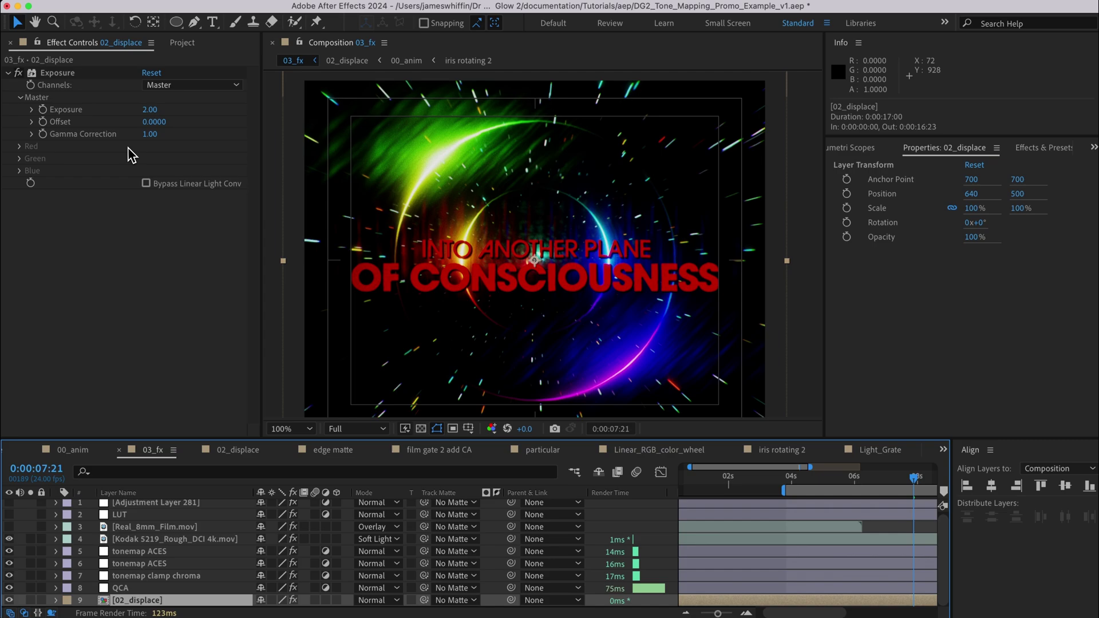
click(135, 122)
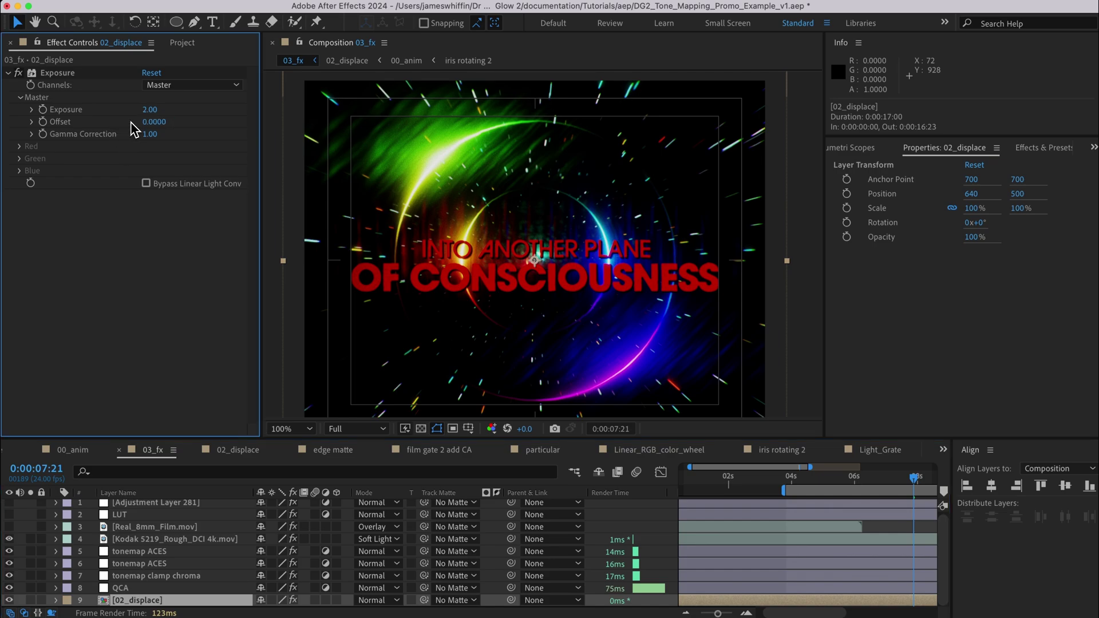
click(141, 121)
text(0.02)
key(Return)
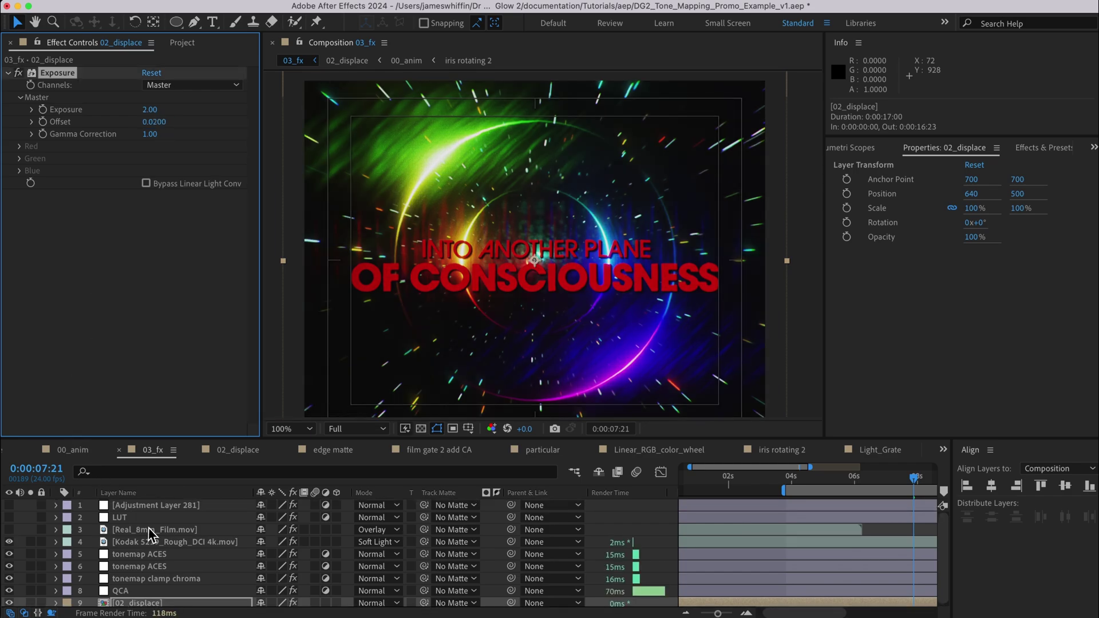
- Set the Kodak 5219 grain layer's opacity to 75%
click(150, 530)
click(152, 542)
key(t)
click(265, 554)
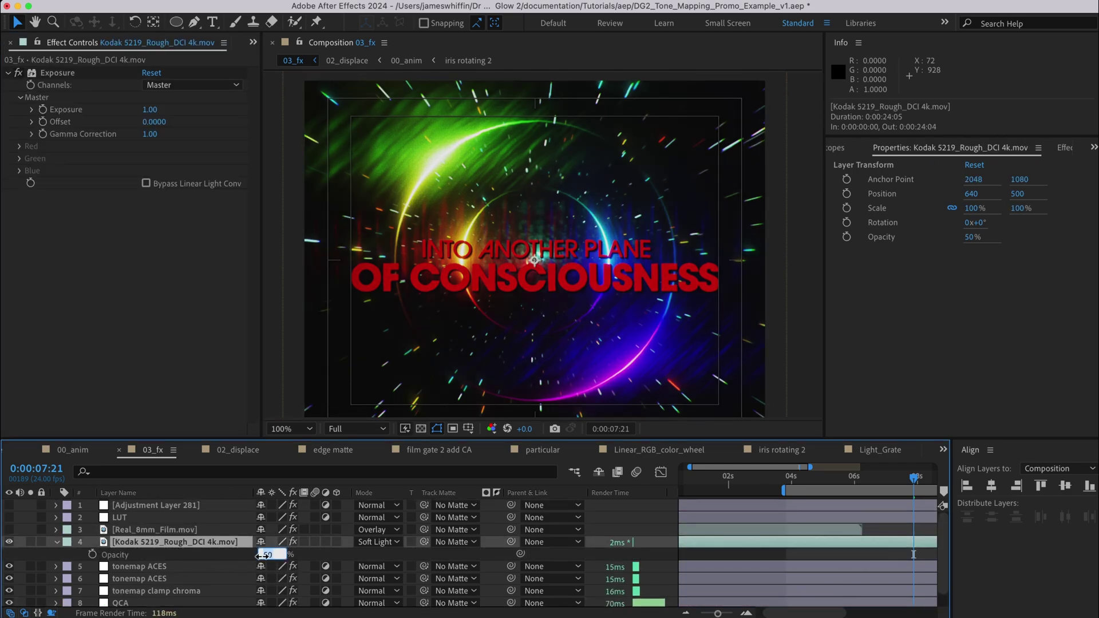
key(Return)
click(283, 321)
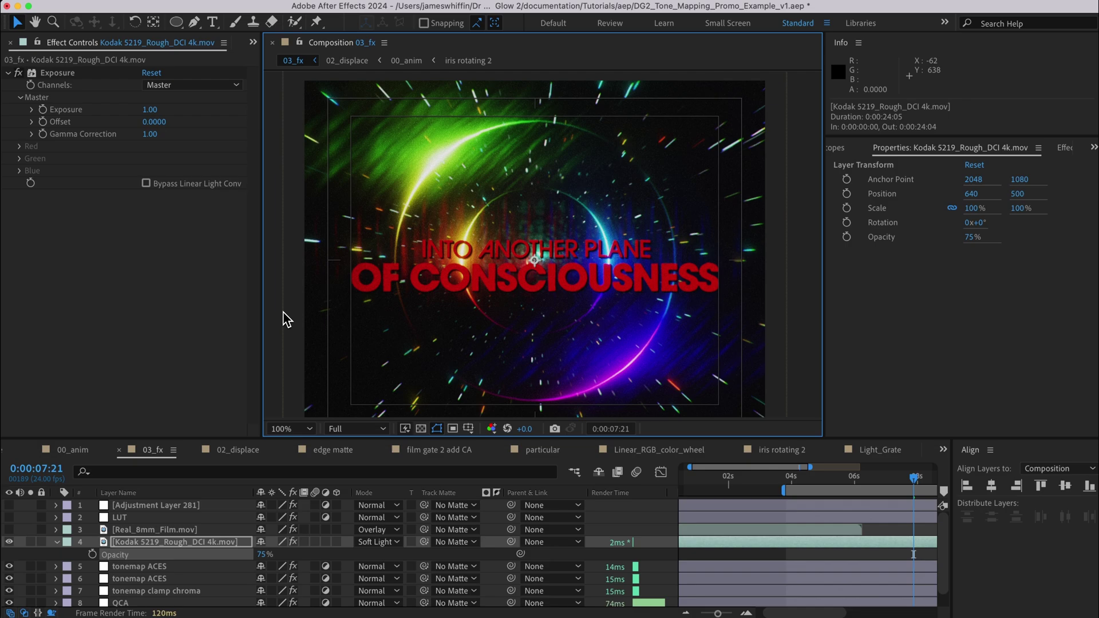
key(ctrl+Down)
key(ctrl+Down)
key(ctrl+Down)
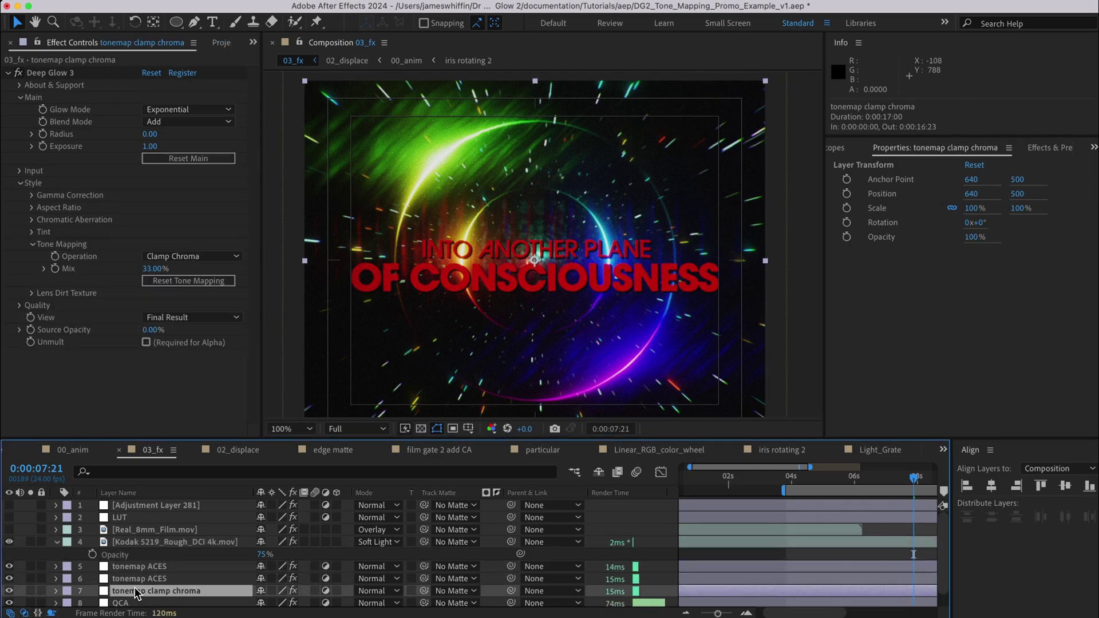